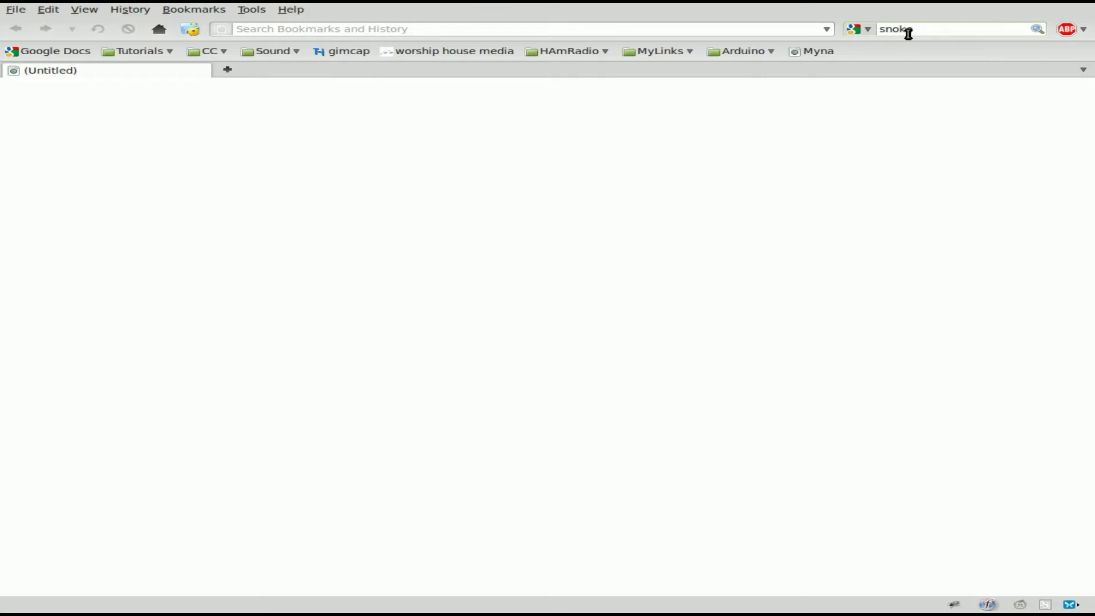
Search Google for "snowflake" and show the image results.
key(BackSpace)
text(wflake)
key(Return)
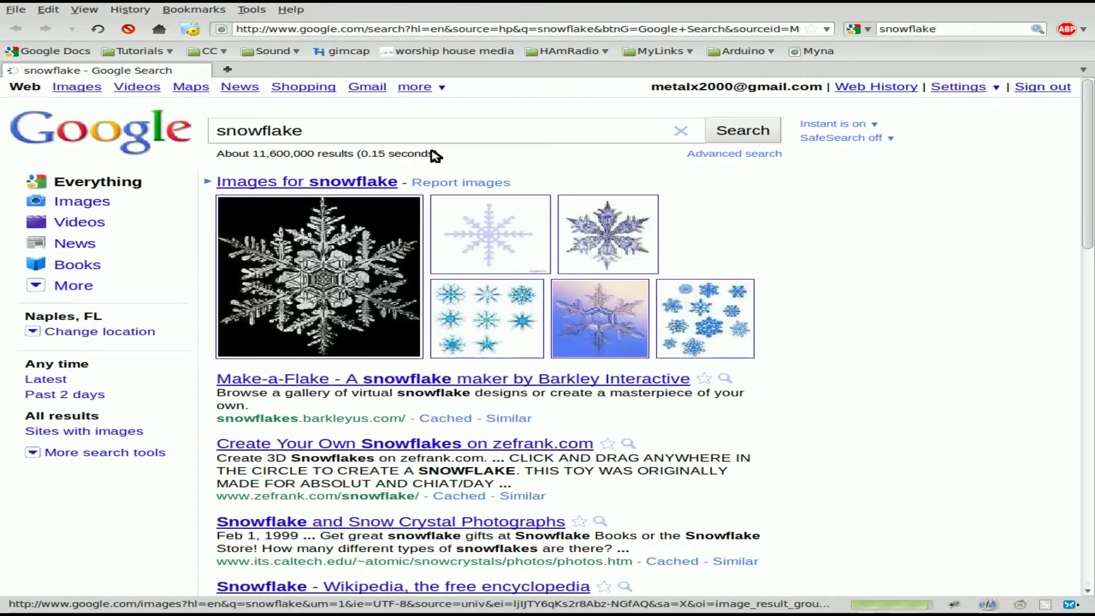
click(90, 91)
Open the full-size version of the black-outlined white snowflake, Snowflake_024.gif, from page 3 of the image results.
scroll(688, 349, down, 5)
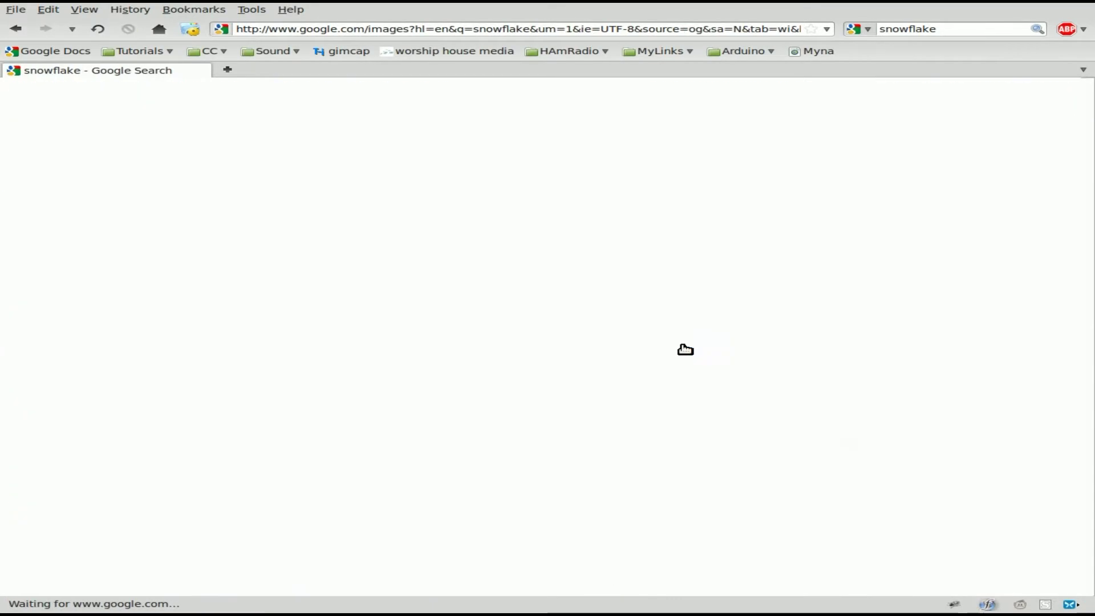
scroll(688, 349, down, 4)
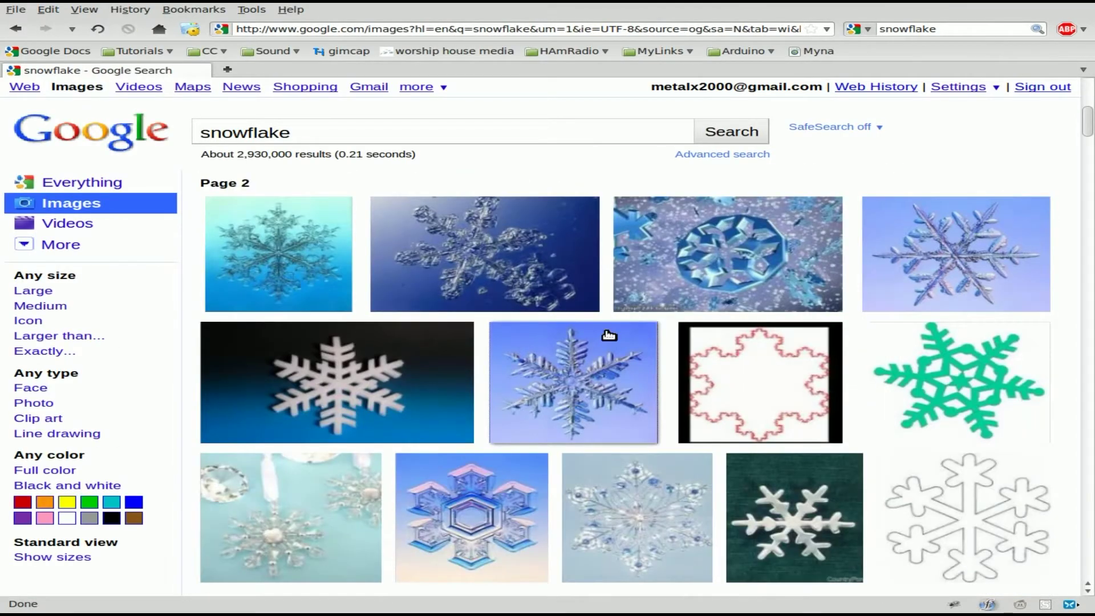
scroll(608, 334, down, 8)
scroll(611, 335, up, 3)
mouse_move(790, 404)
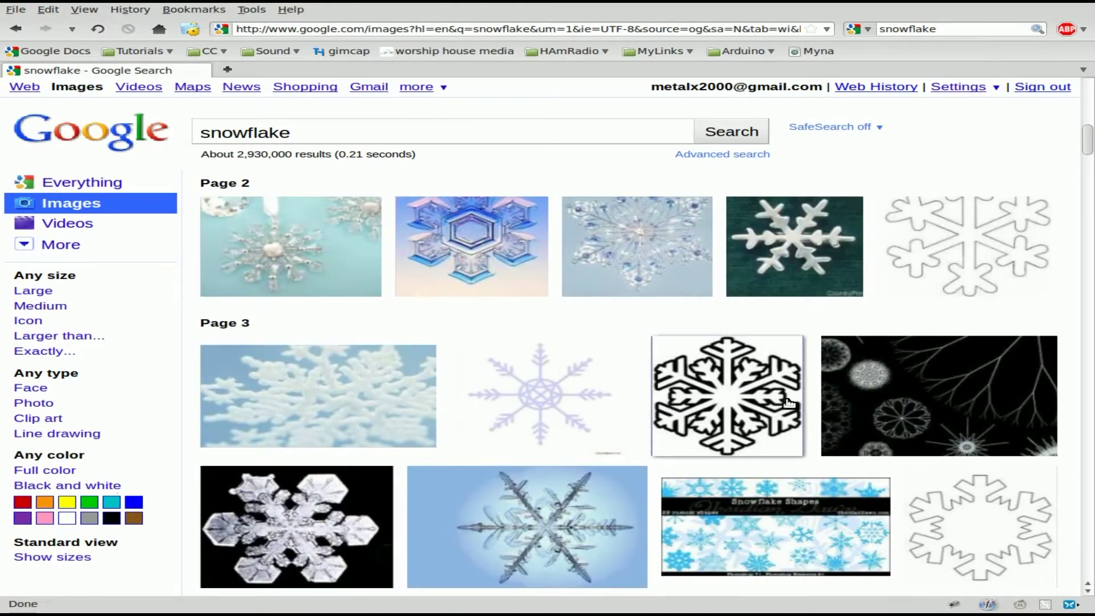
click(751, 396)
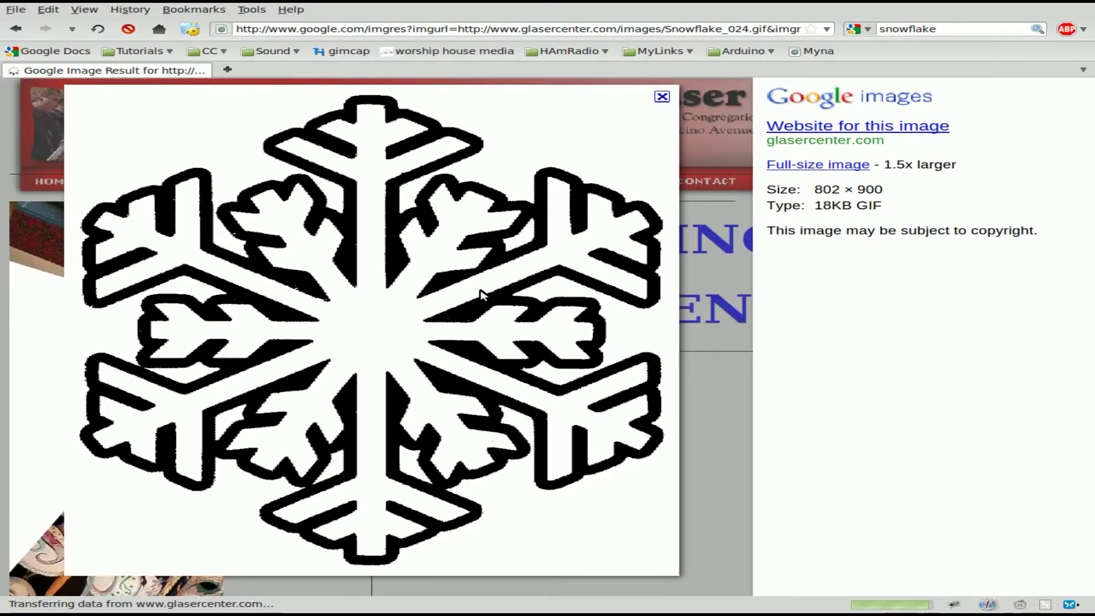
click(833, 166)
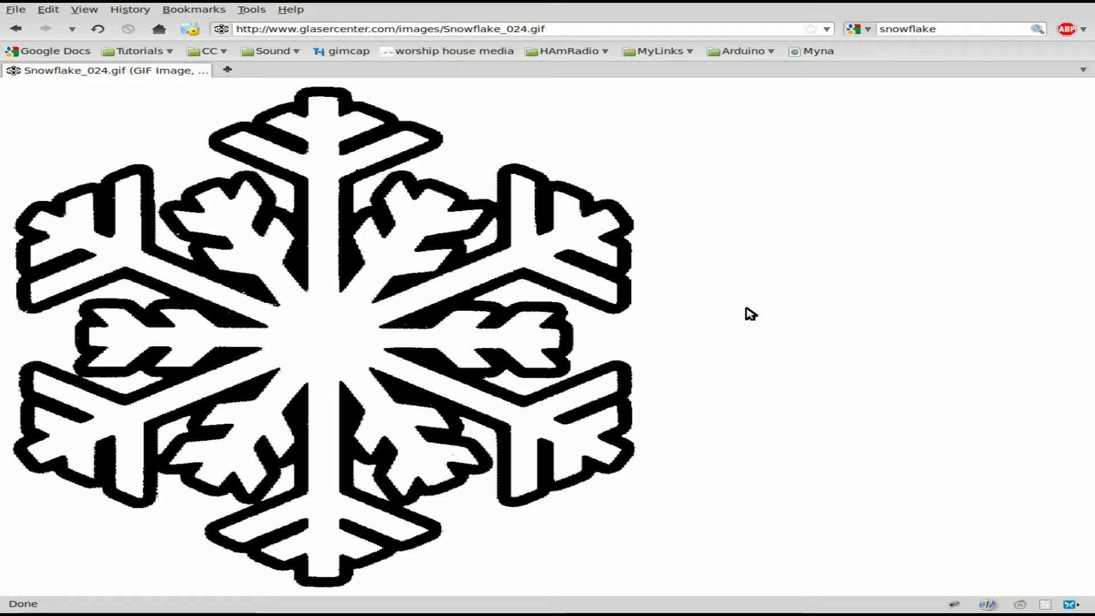
Launch GIMP from the desktop application launcher.
key(super+space)
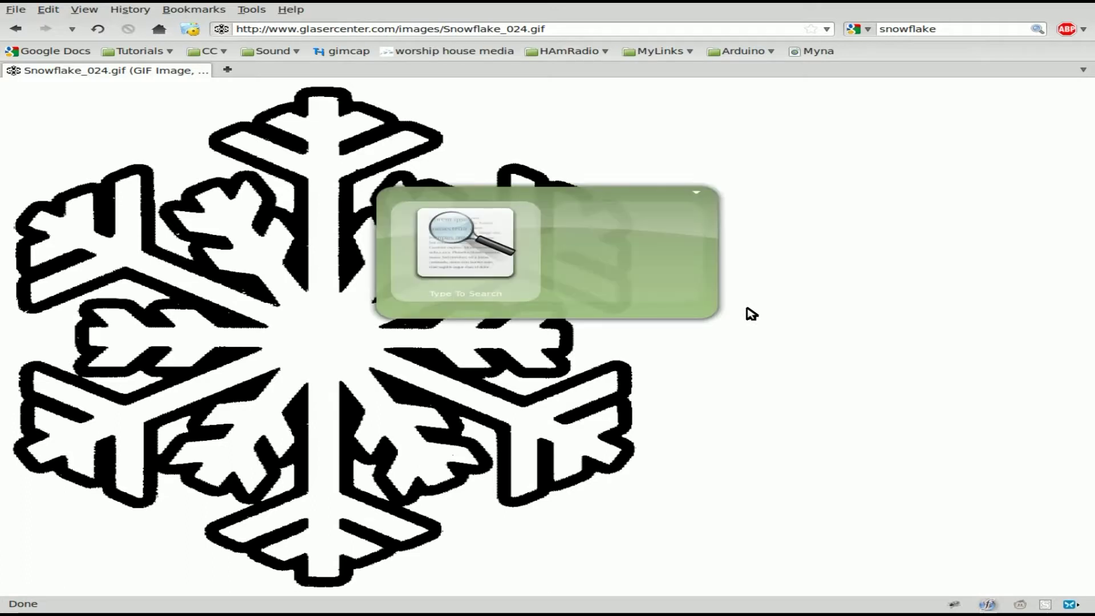
text(gimp)
key(Return)
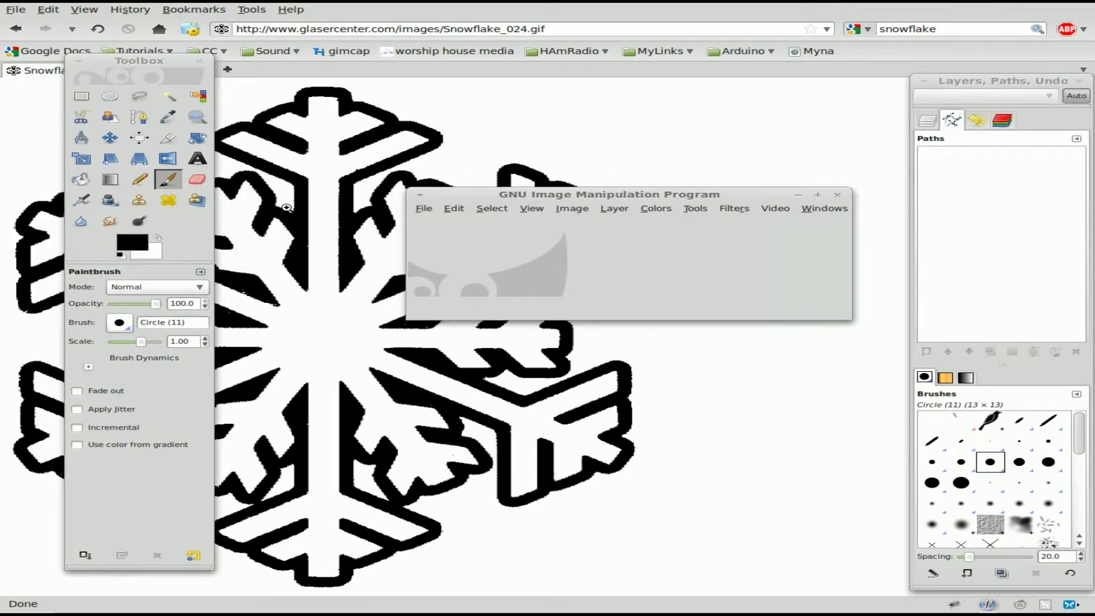
Bring the snowflake GIF from the browser into GIMP as a new image, making room between the windows.
click(687, 199)
key(alt+F5)
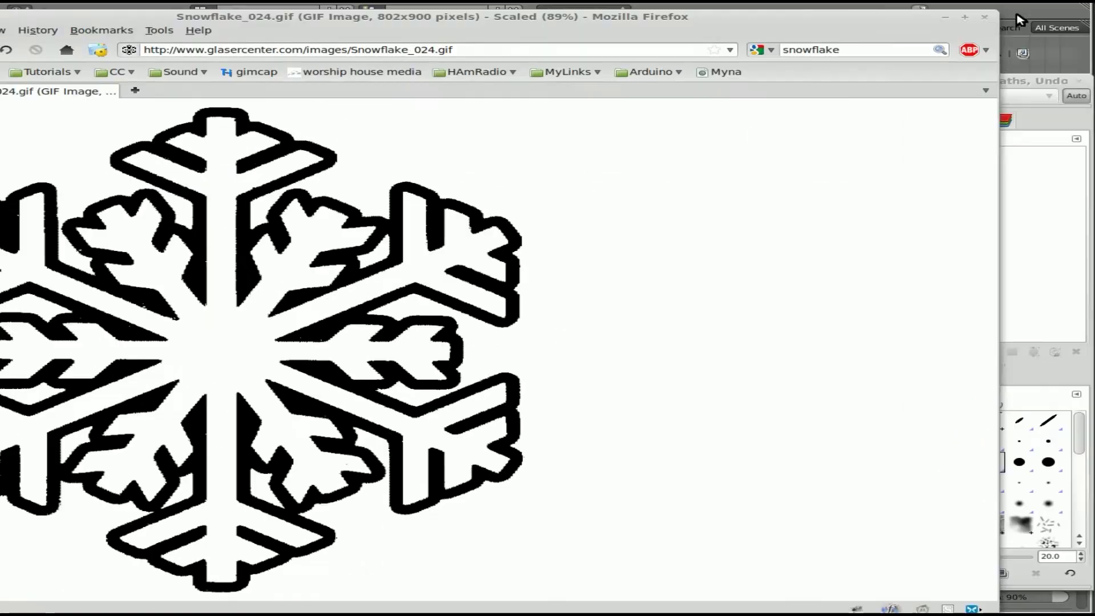
drag(555, 9, 949, 36)
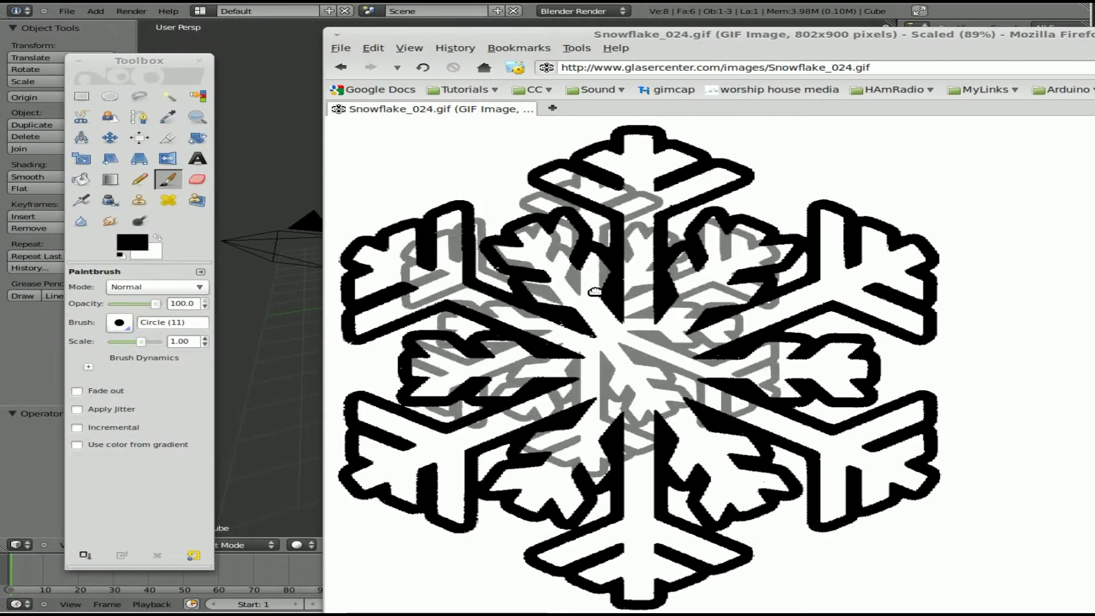
drag(138, 138, 125, 220)
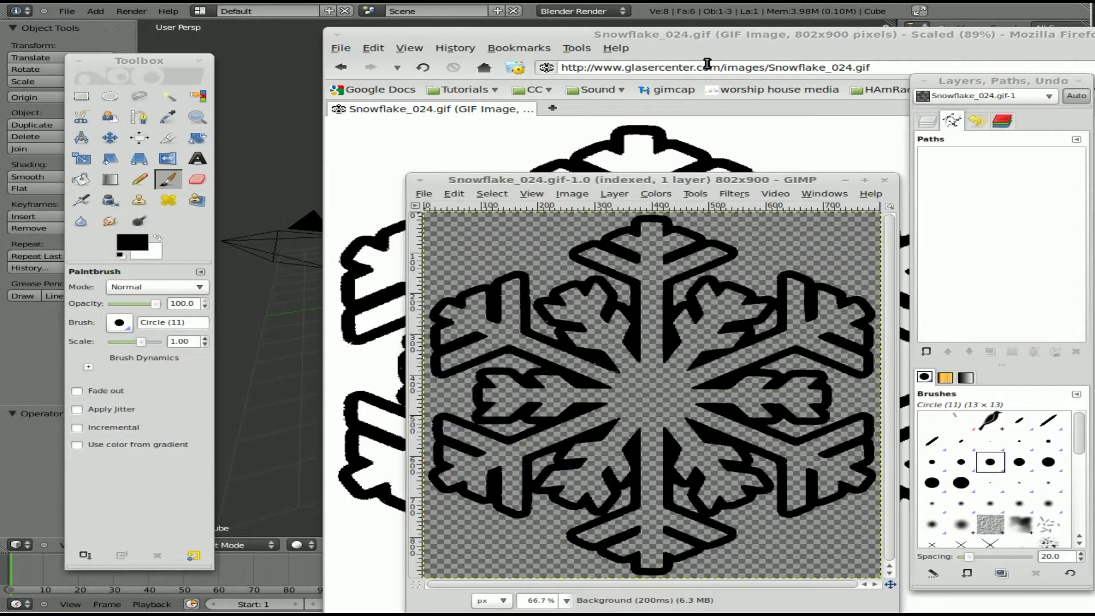
Clear the browser window out of the way and reposition the GIMP image window between its two docks.
drag(1012, 36, 0, 52)
key(alt+Tab)
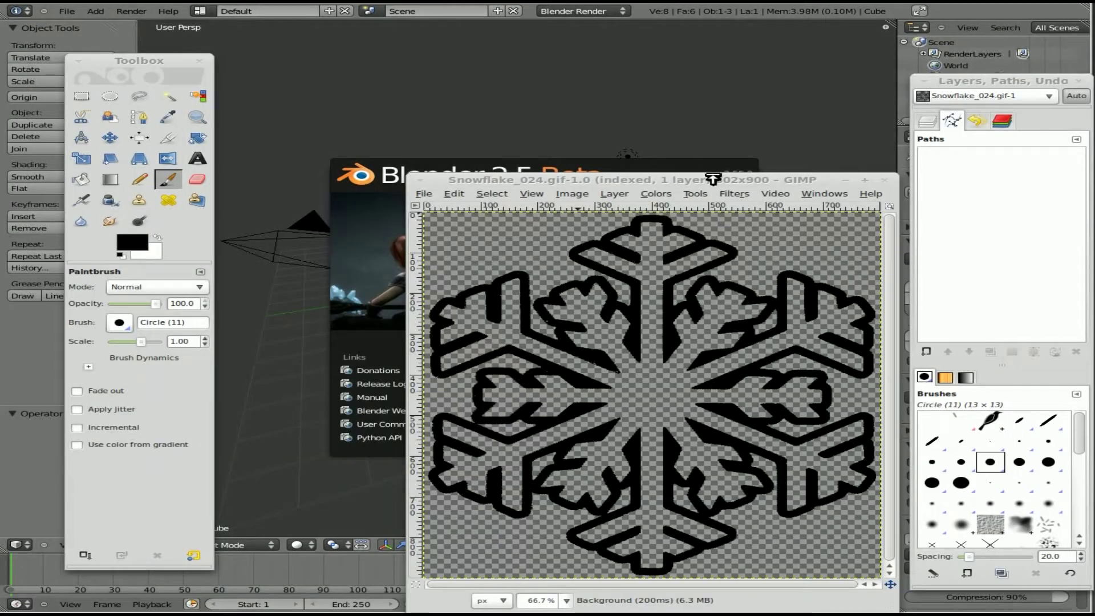
drag(730, 179, 626, 96)
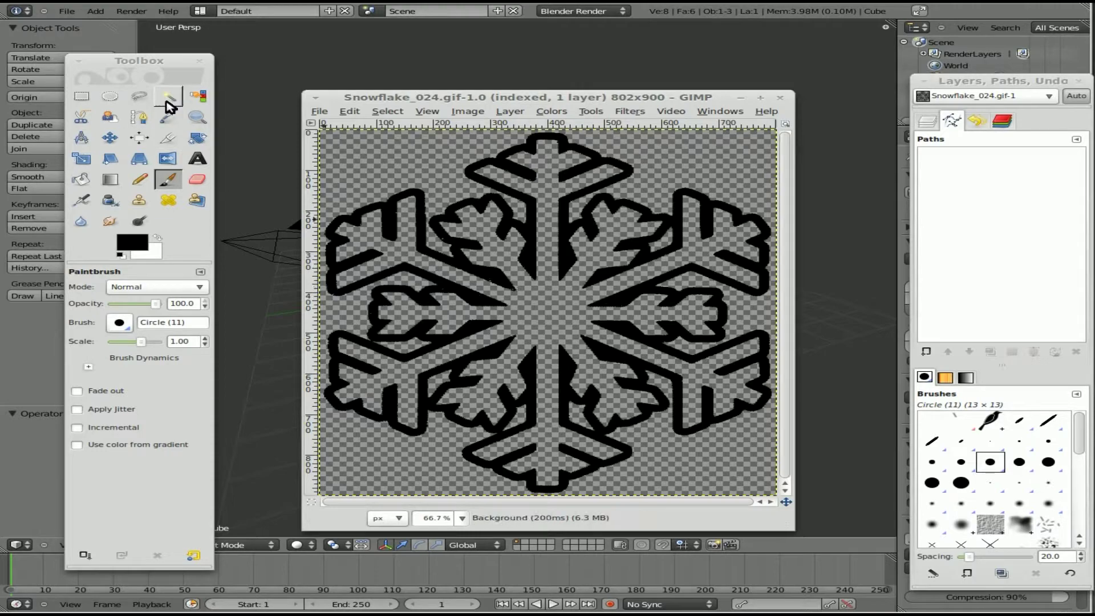
Select the snowflake's transparent interior with Fuzzy Select at threshold 15.0 and compare it with the original in the browser.
click(167, 100)
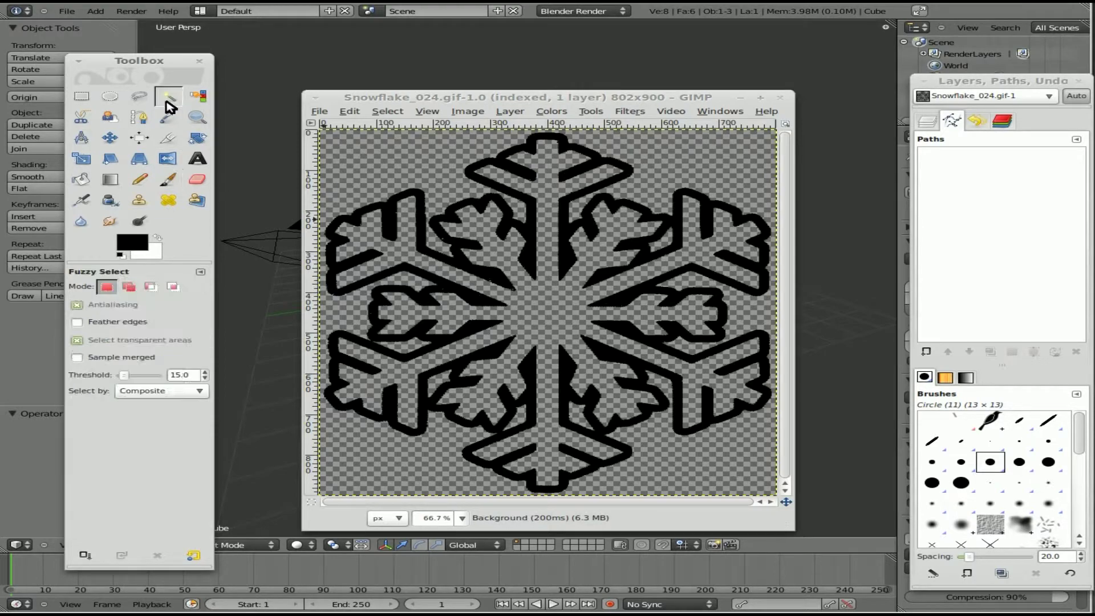
click(556, 319)
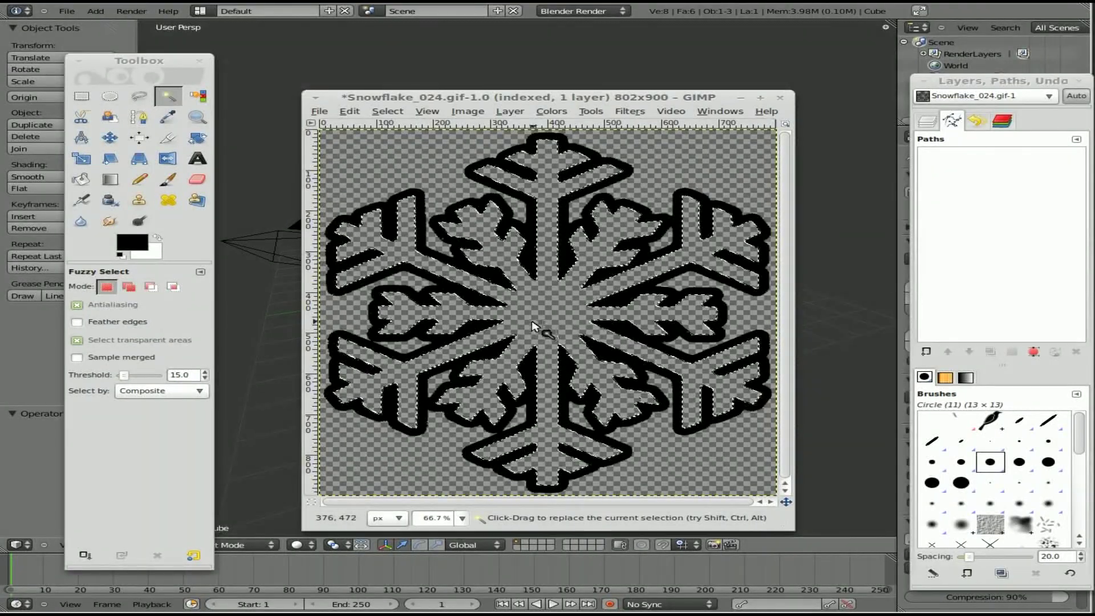
key(alt+Tab)
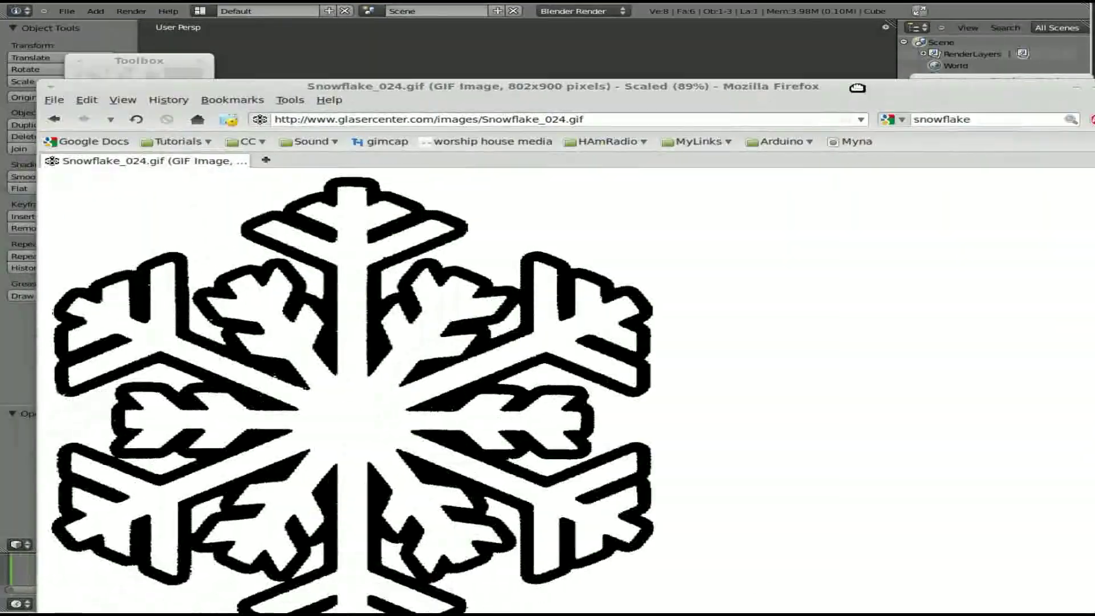
key(alt+Tab)
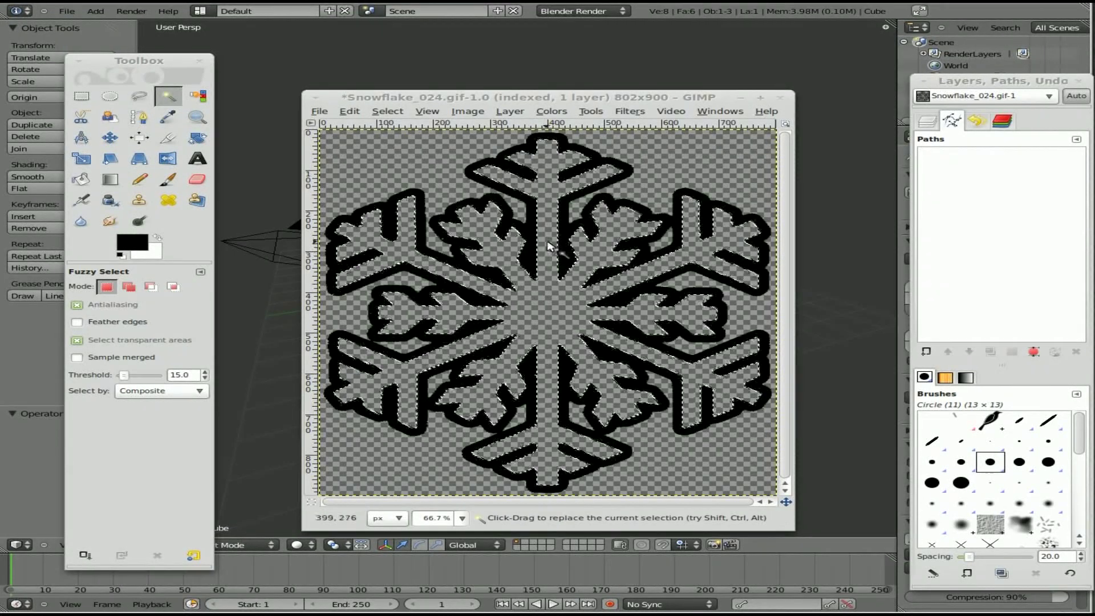
Convert the snowflake selection to a path and show it in the list of paths.
click(386, 115)
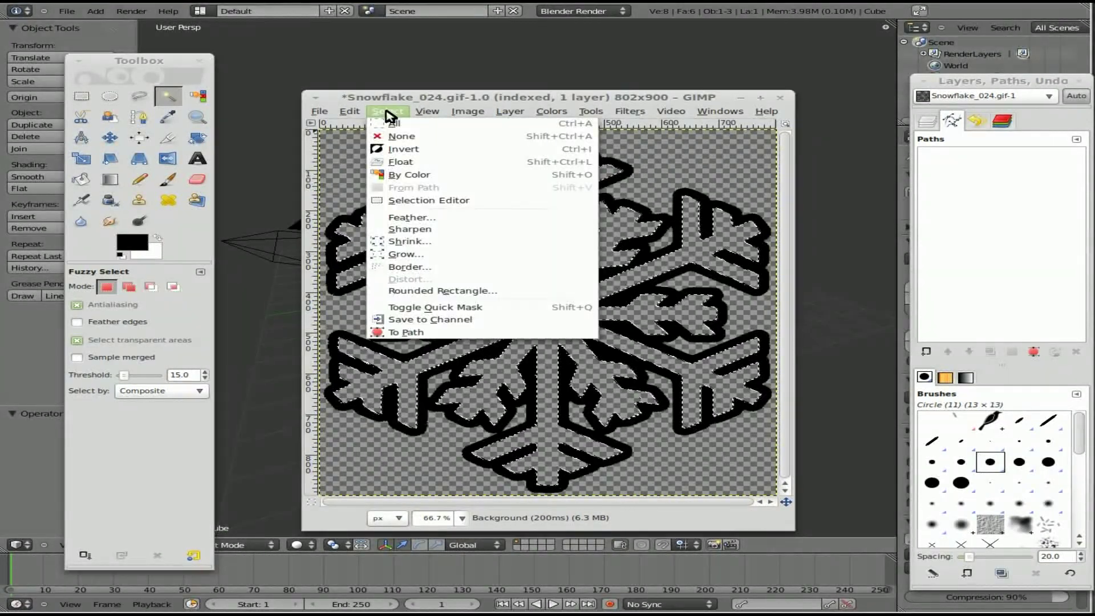
click(430, 332)
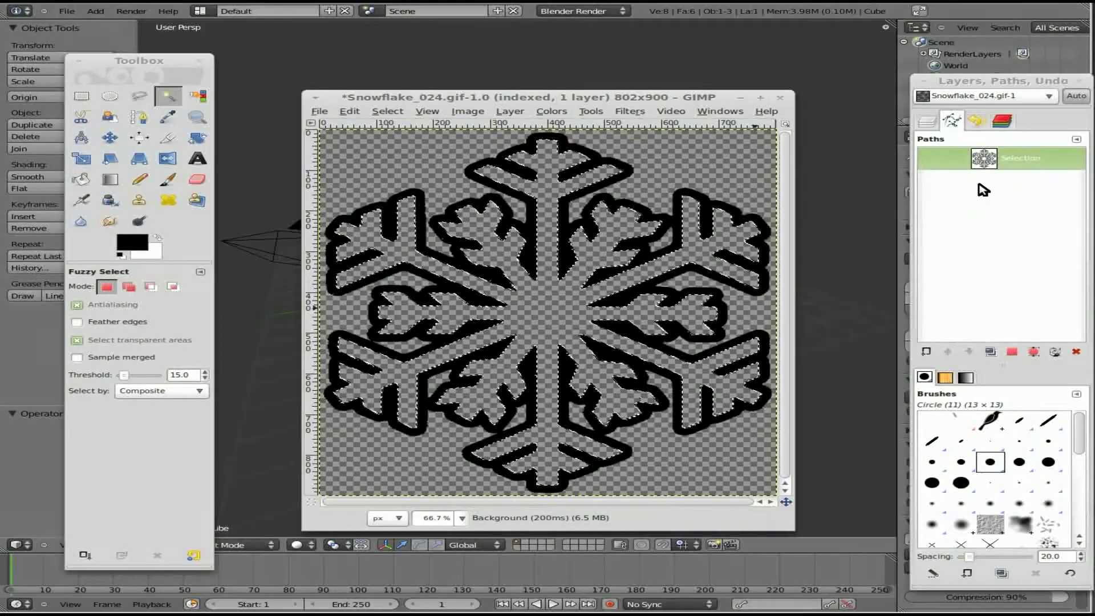
click(385, 113)
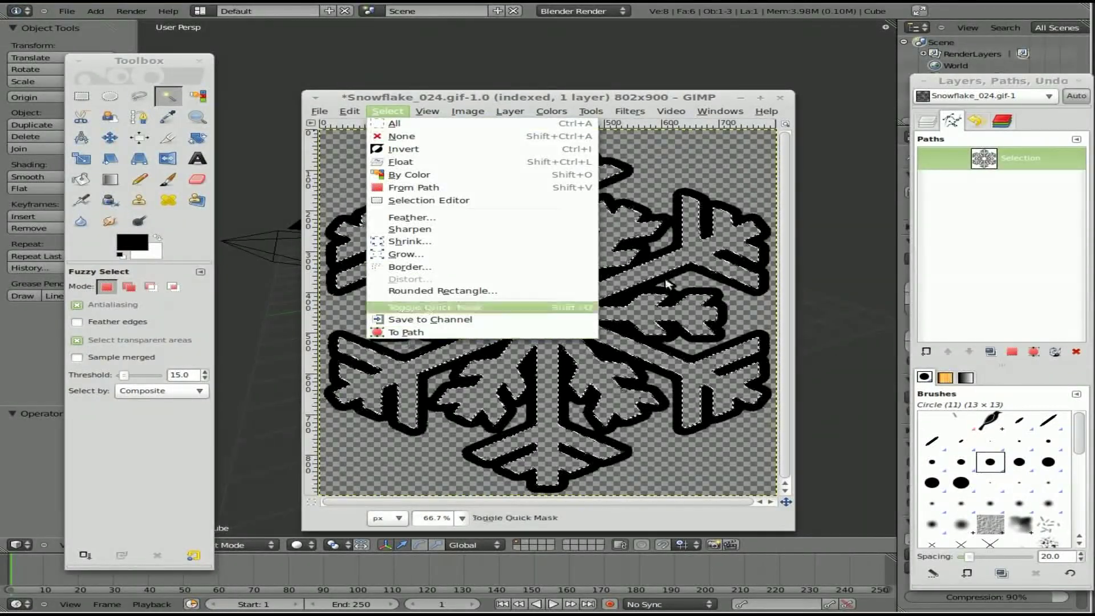
click(986, 222)
click(929, 127)
click(953, 123)
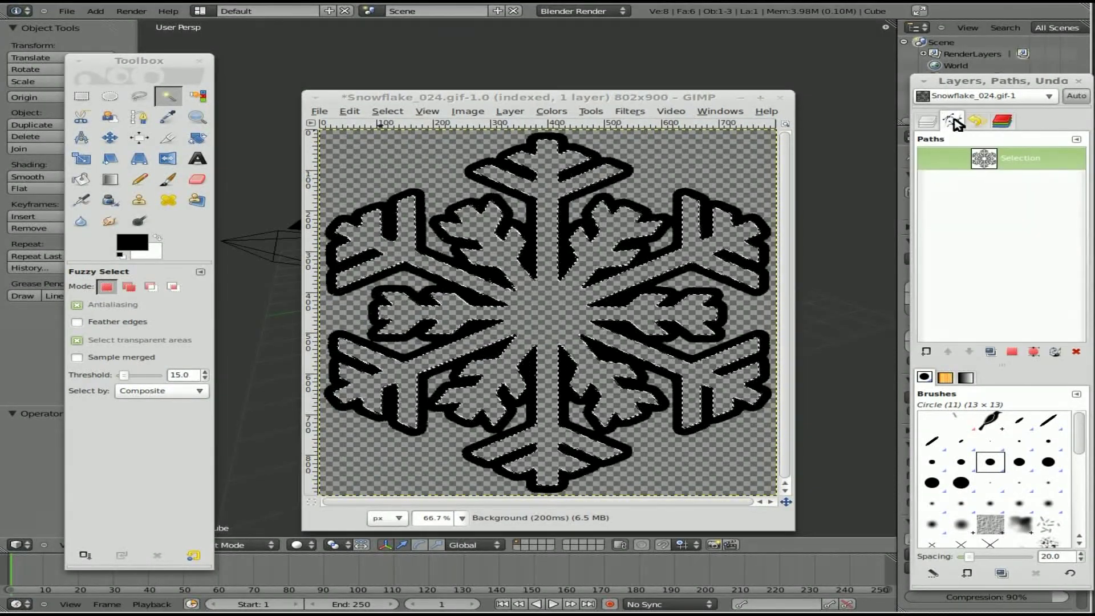
Export the active snowflake path as the SVG file /tmp/flake.svg.
right_click(1006, 165)
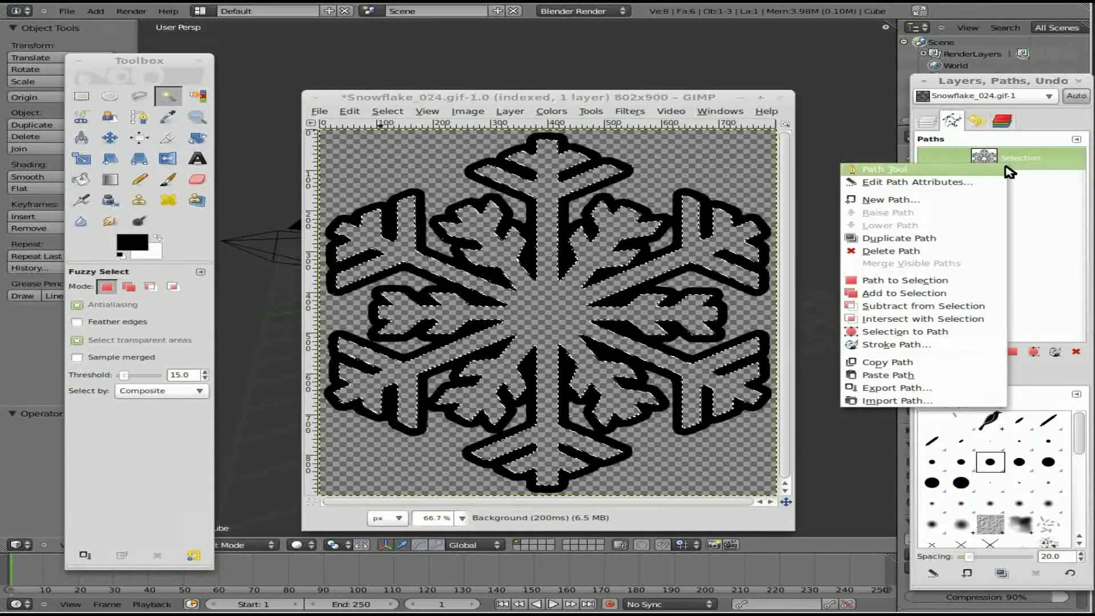
click(912, 389)
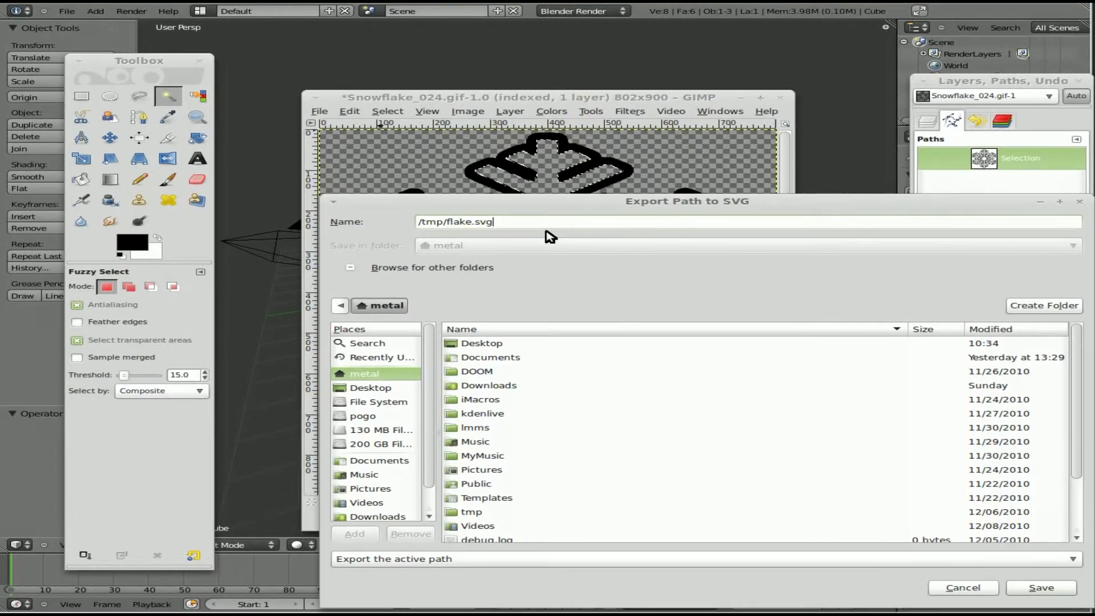
key(Return)
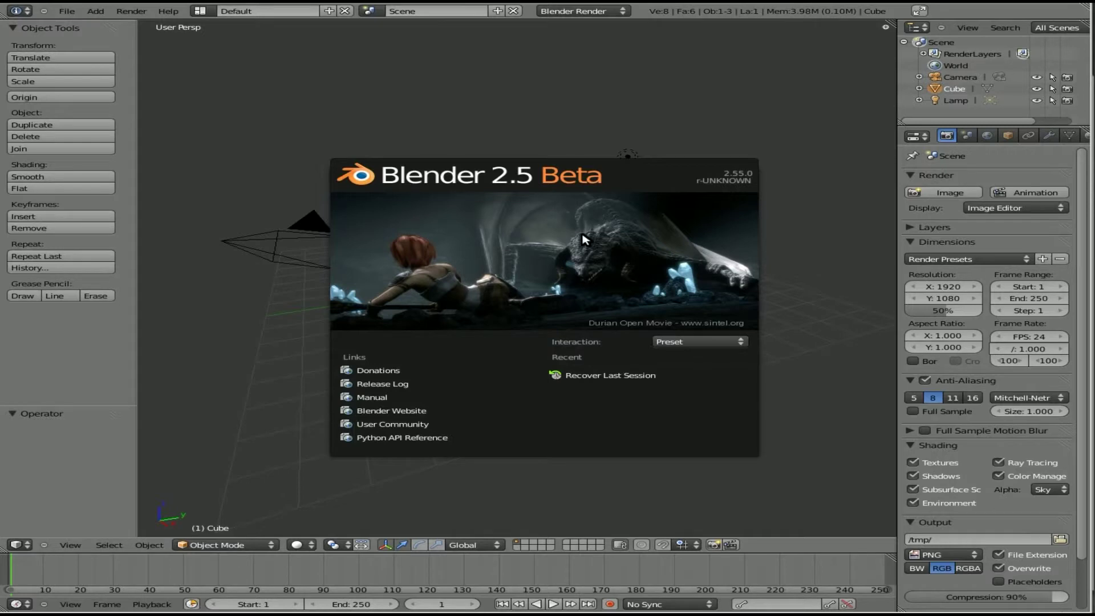
Switch to Blender 2.5, dismiss its splash screen and delete the default cube.
click(94, 354)
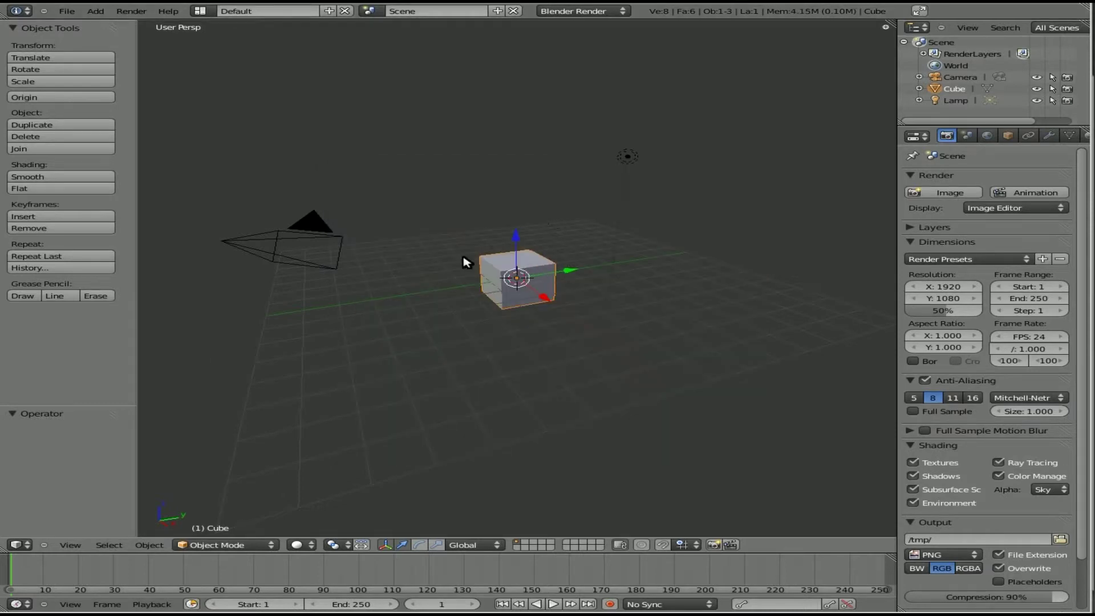
key(x)
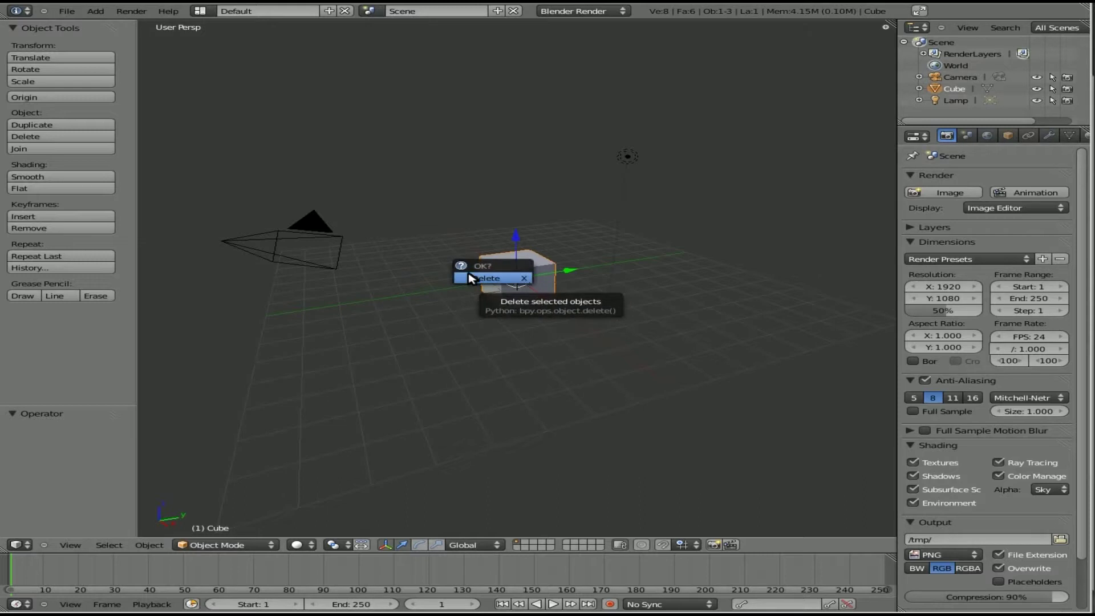
click(479, 284)
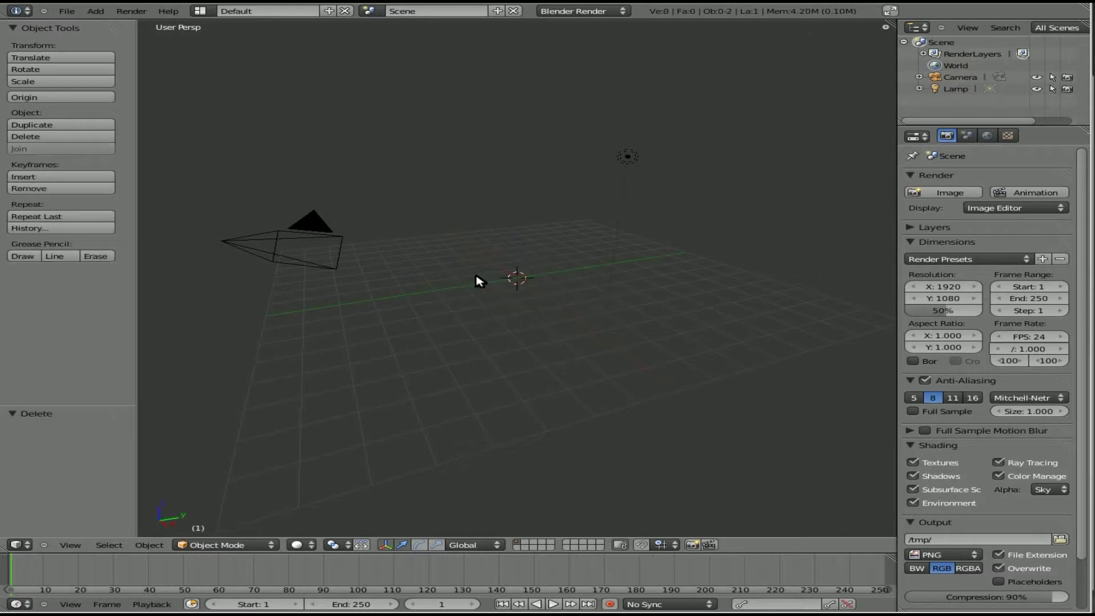
Look for an SVG importer by checking the import formats and searching the commands for "svg" and "gimp".
click(67, 10)
mouse_move(114, 188)
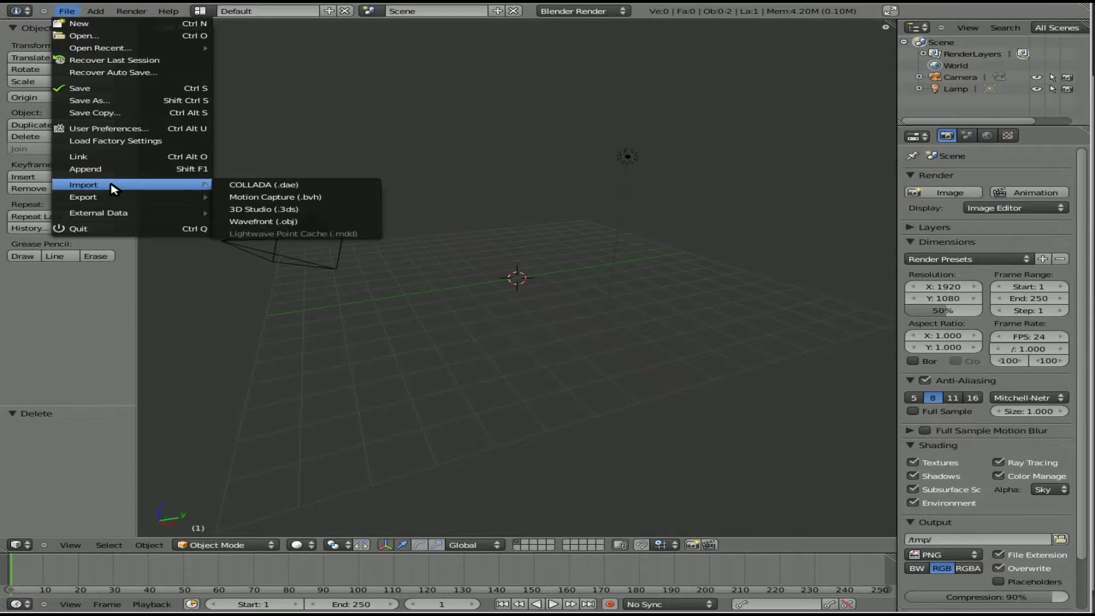
key(space)
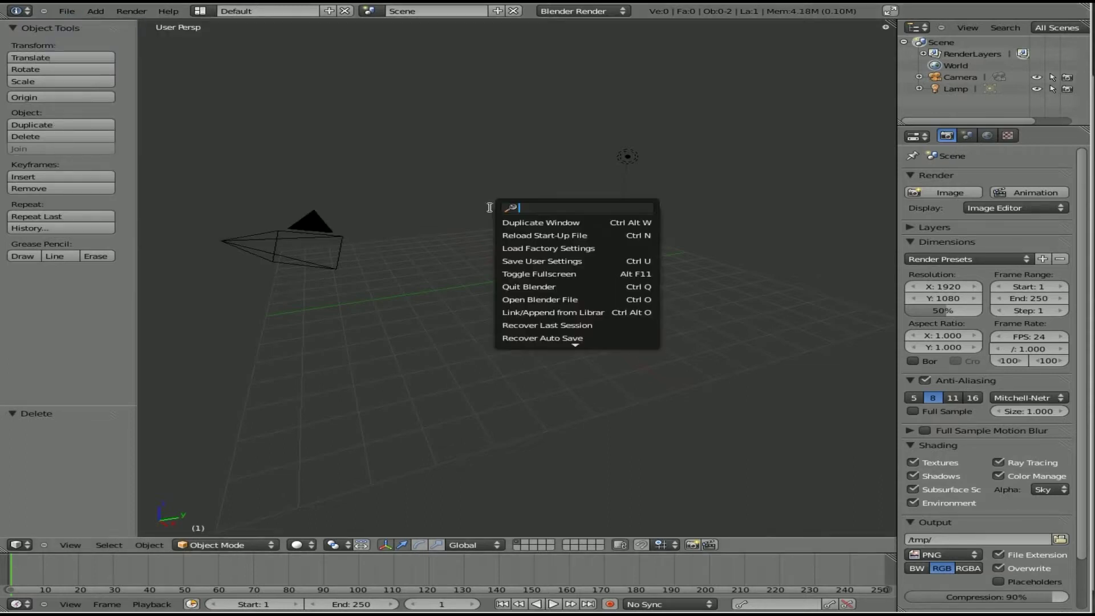
text(svg)
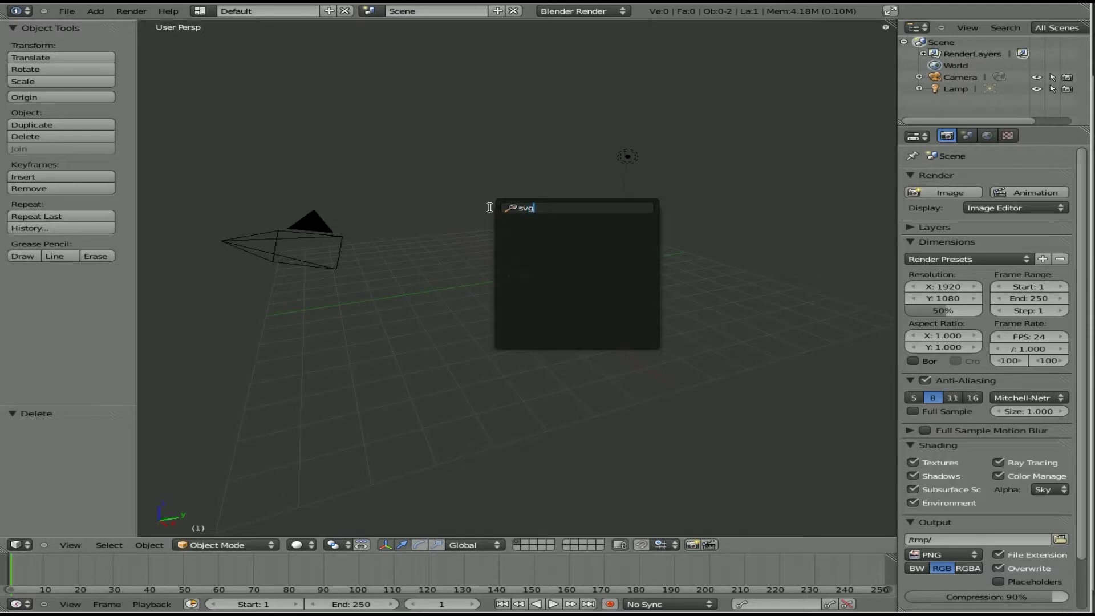
key(BackSpace)
key(BackSpace)
key(BackSpace)
text(gimp)
key(Escape)
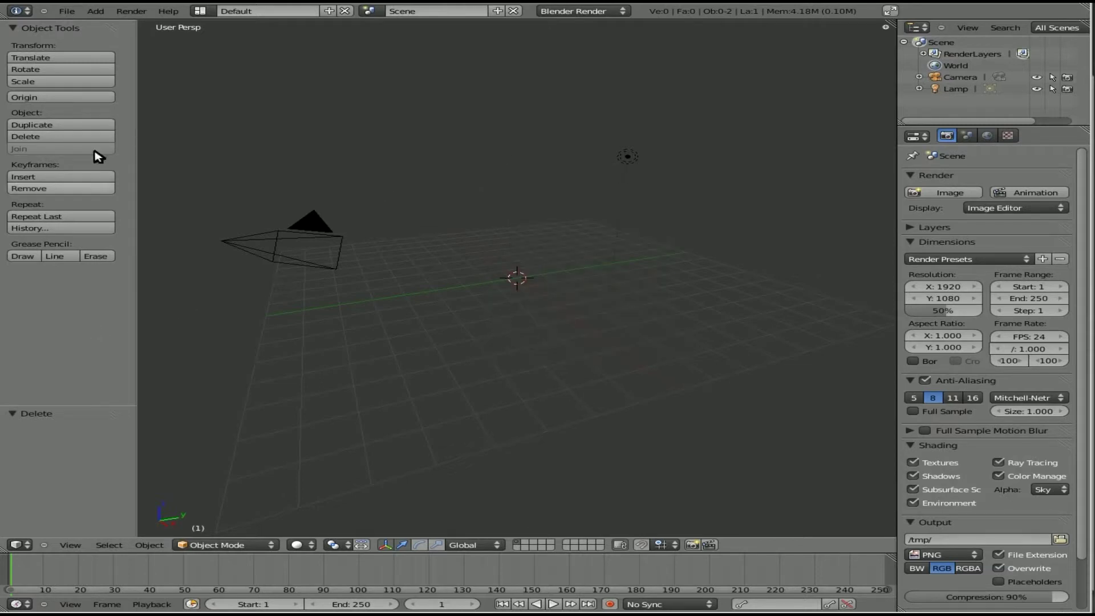
click(66, 11)
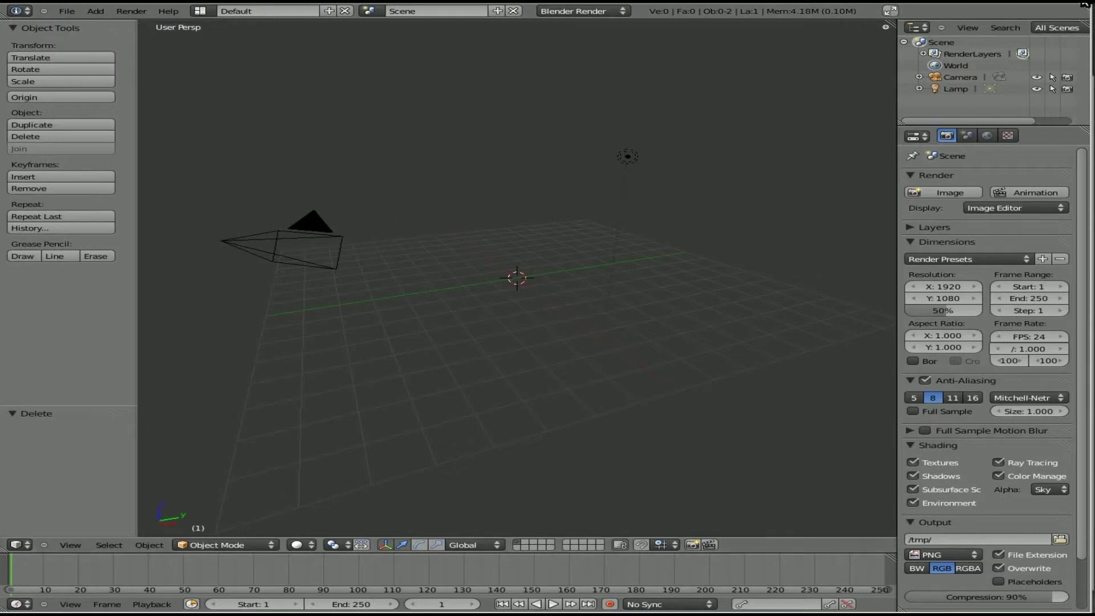
Close Blender 2.5 and launch Blender 2.49 instead.
click(1080, 5)
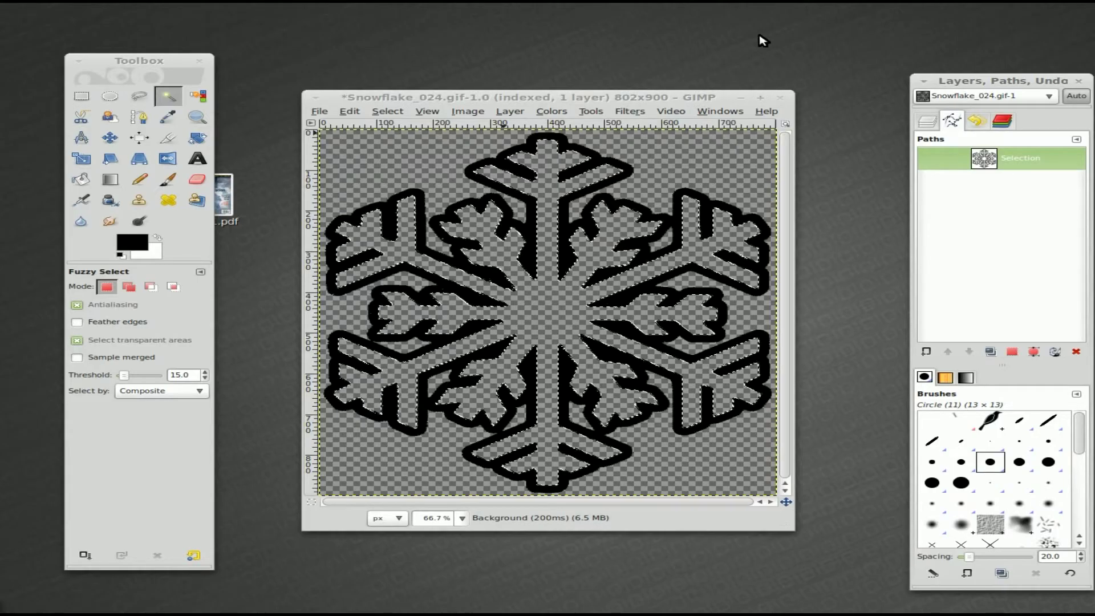
key(ctrl+space)
text(blender)
key(Return)
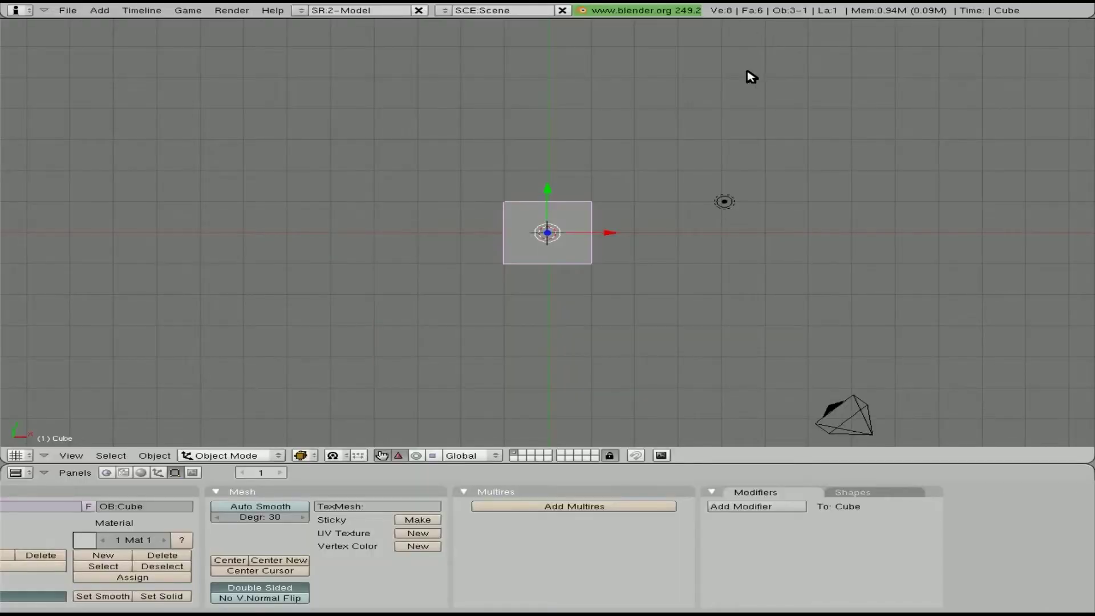
Delete the default cube and import flake.svg from /tmp/ as a Gimp 2.0 path.
key(x)
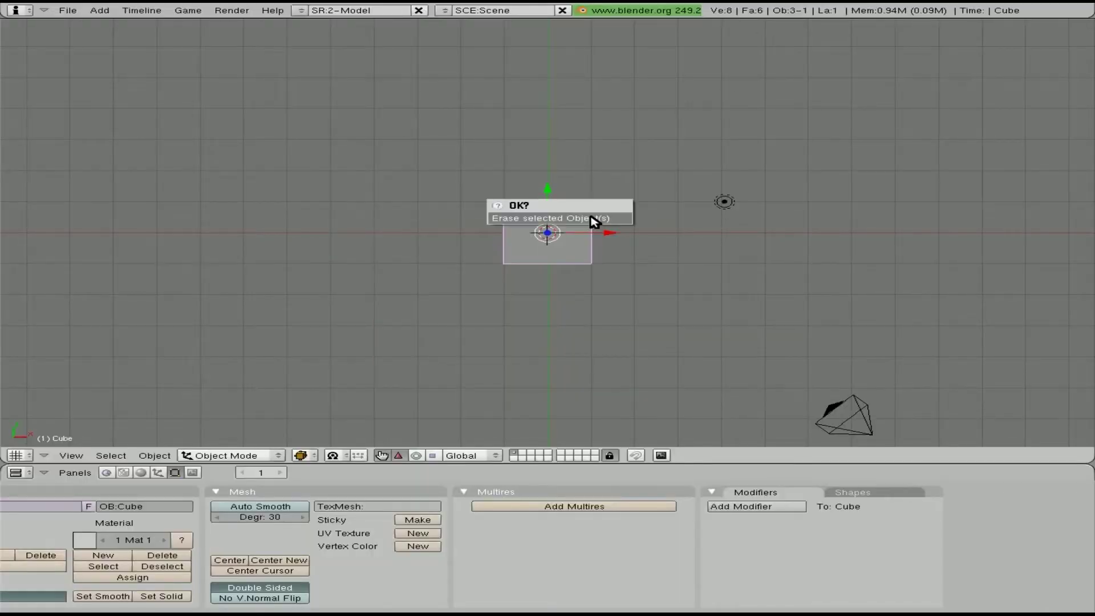
click(593, 219)
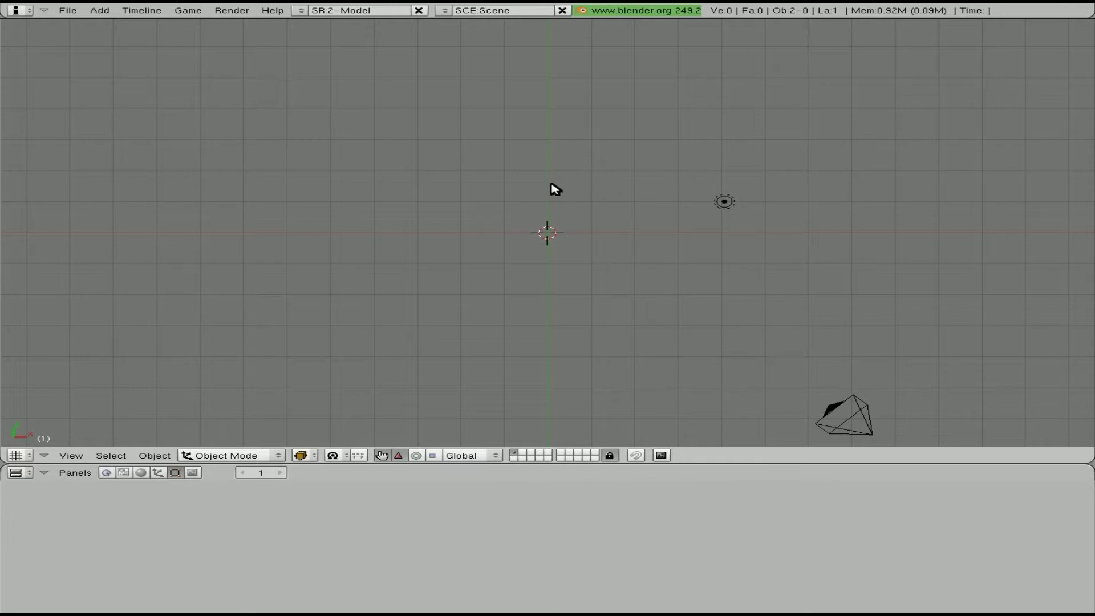
click(69, 11)
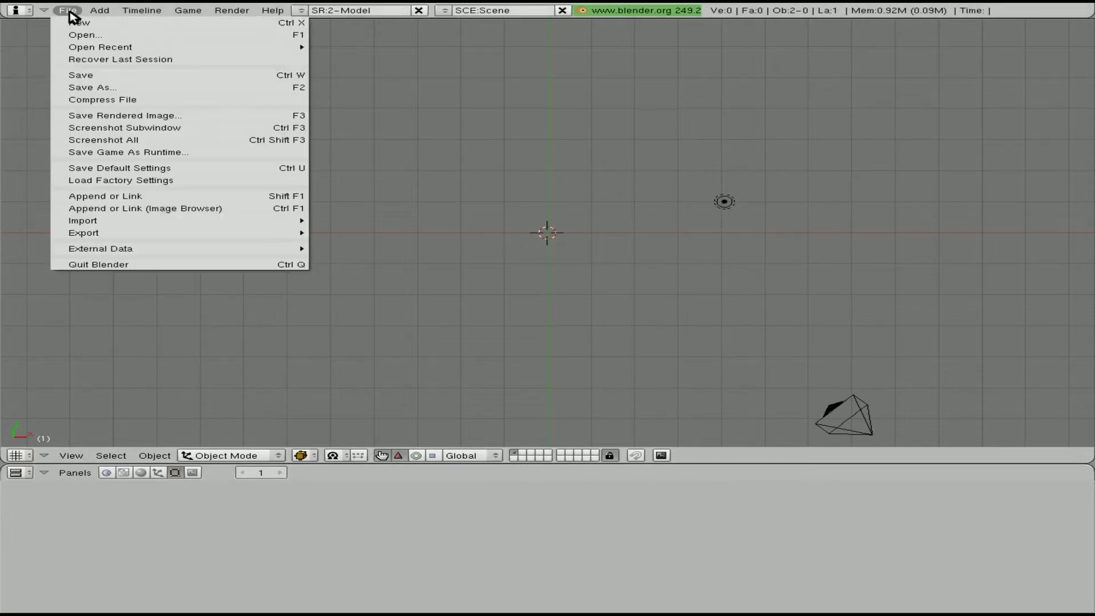
mouse_move(162, 223)
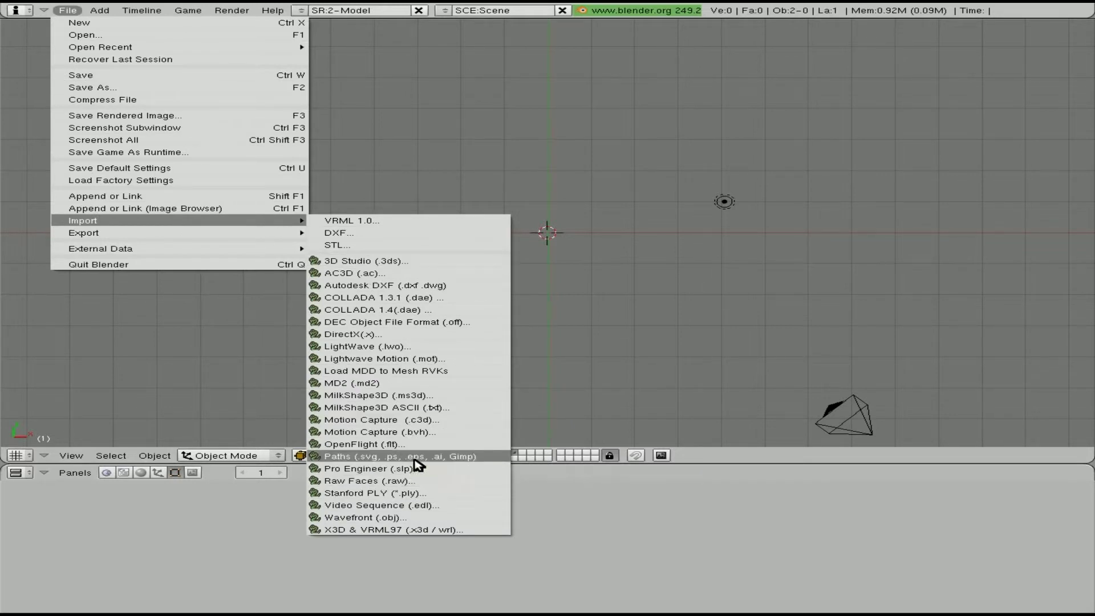
click(416, 457)
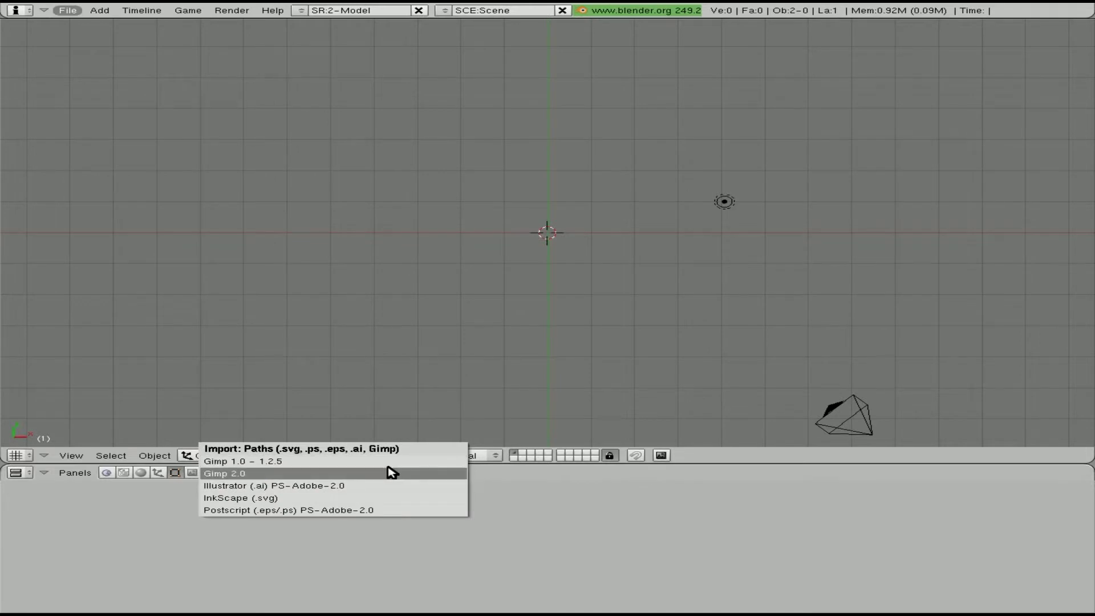
click(391, 473)
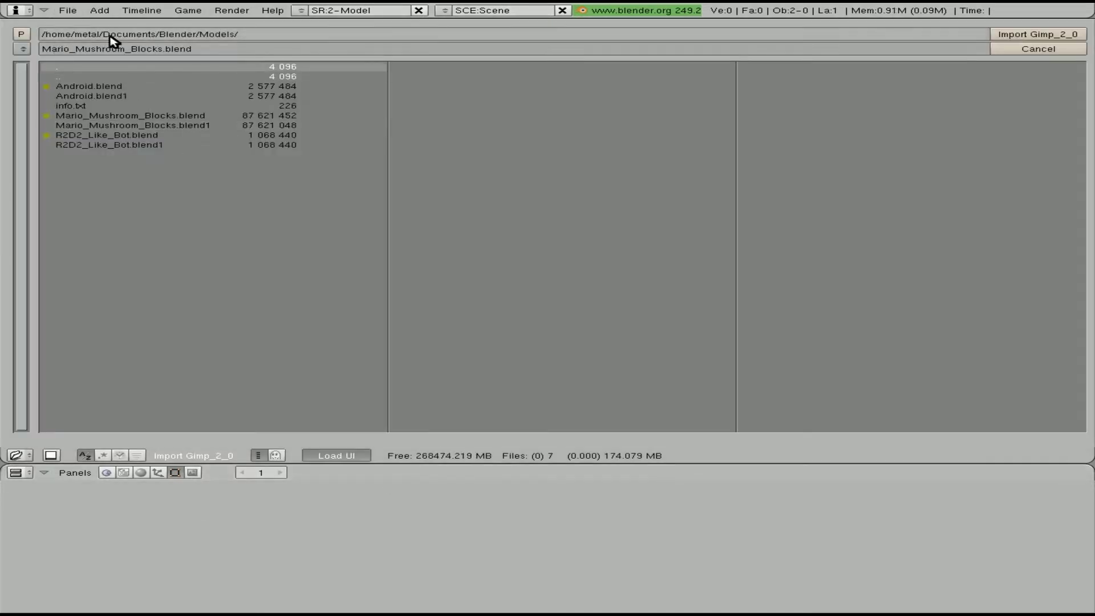
click(161, 33)
text(/tmp/)
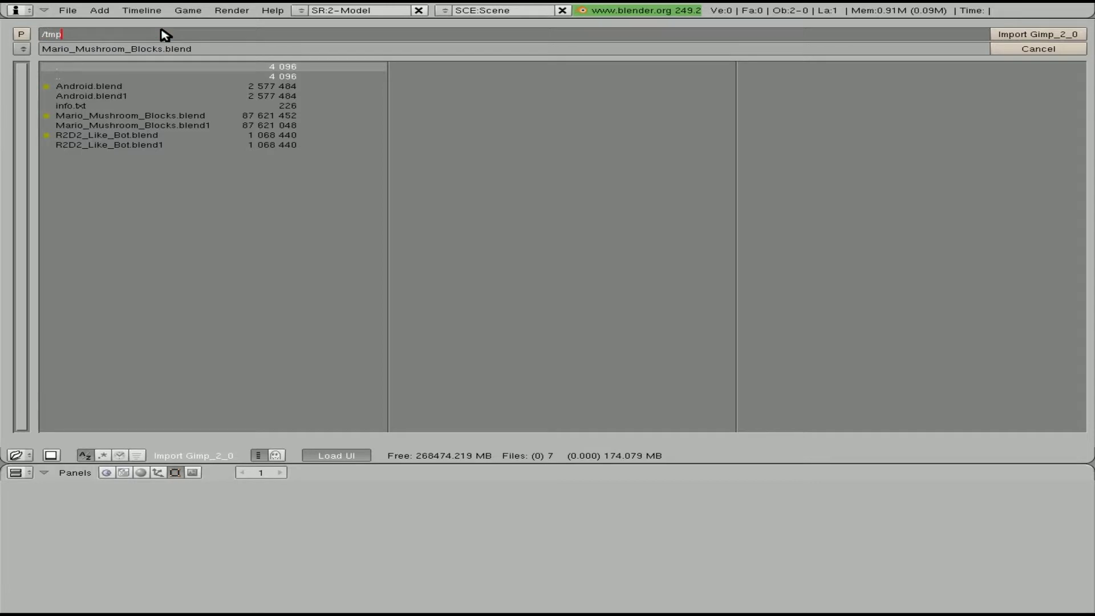
key(Return)
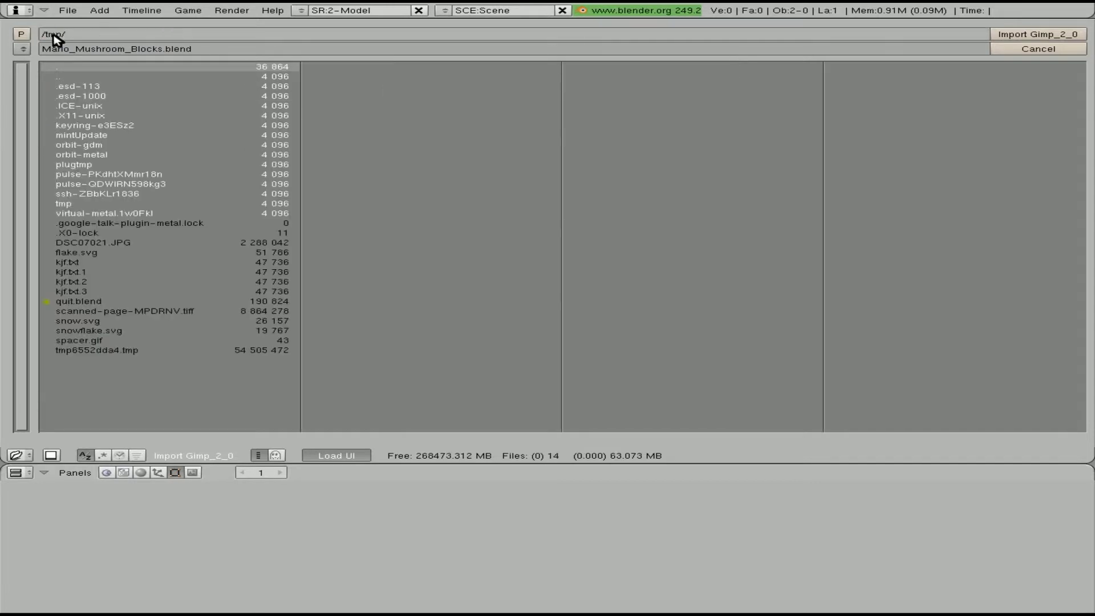
click(94, 255)
click(1066, 34)
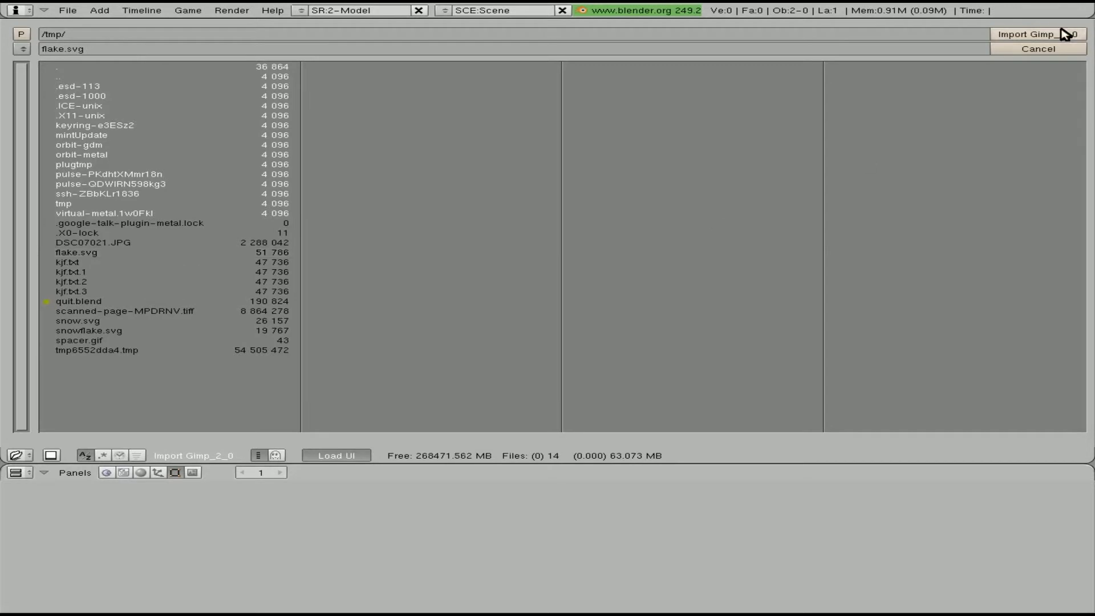
click(1078, 48)
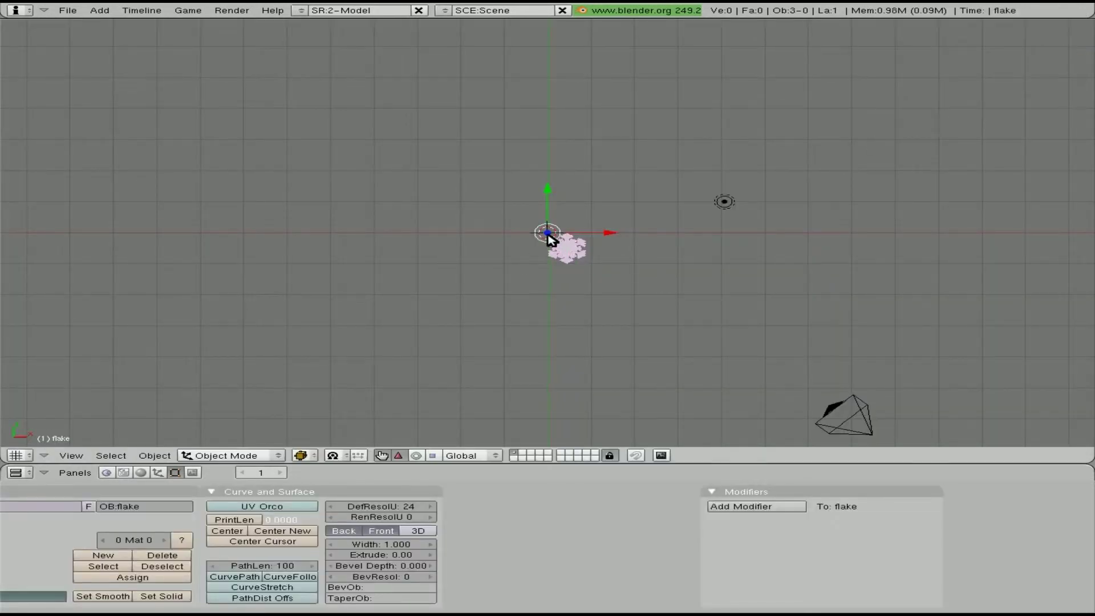
Center the imported flake curve on its origin and scale it up in the top view.
click(235, 531)
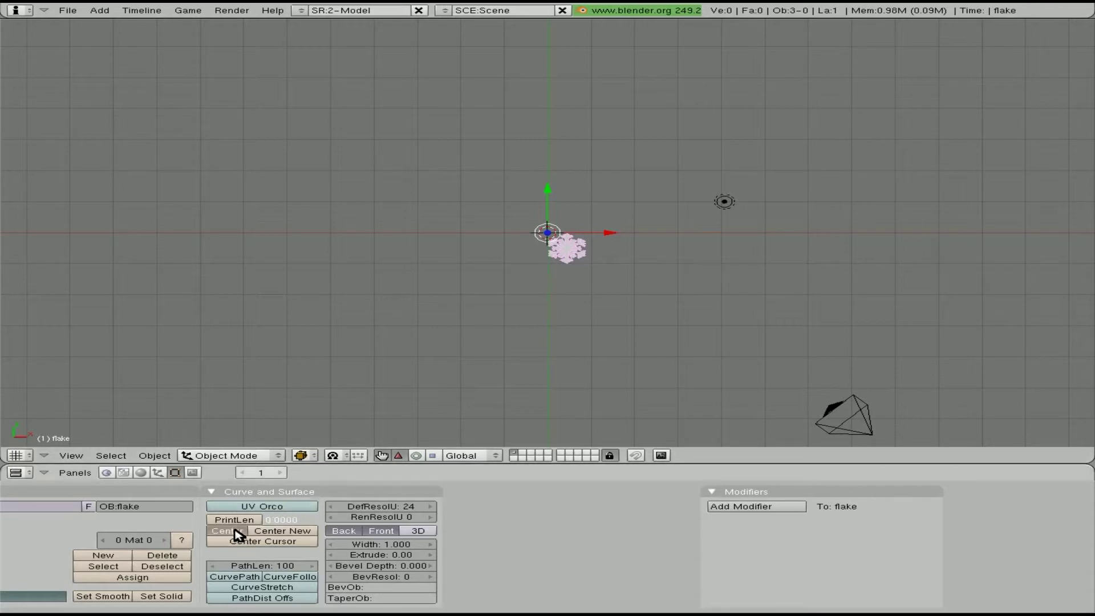
key(s)
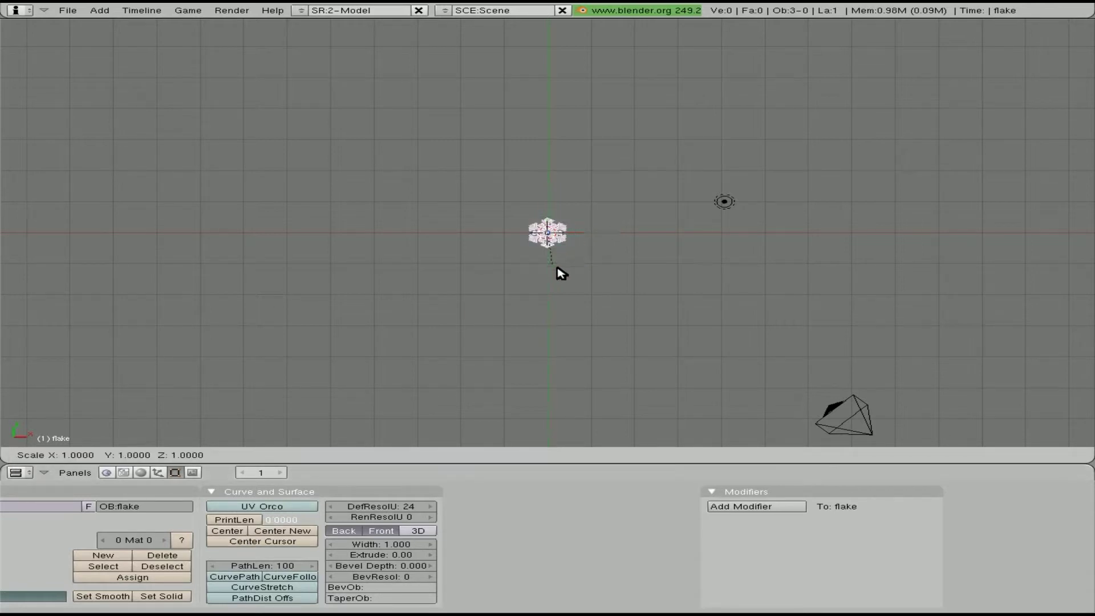
click(748, 344)
View the snowflake curve through the camera and set its Extrude value to 0.01.
key(KP_0)
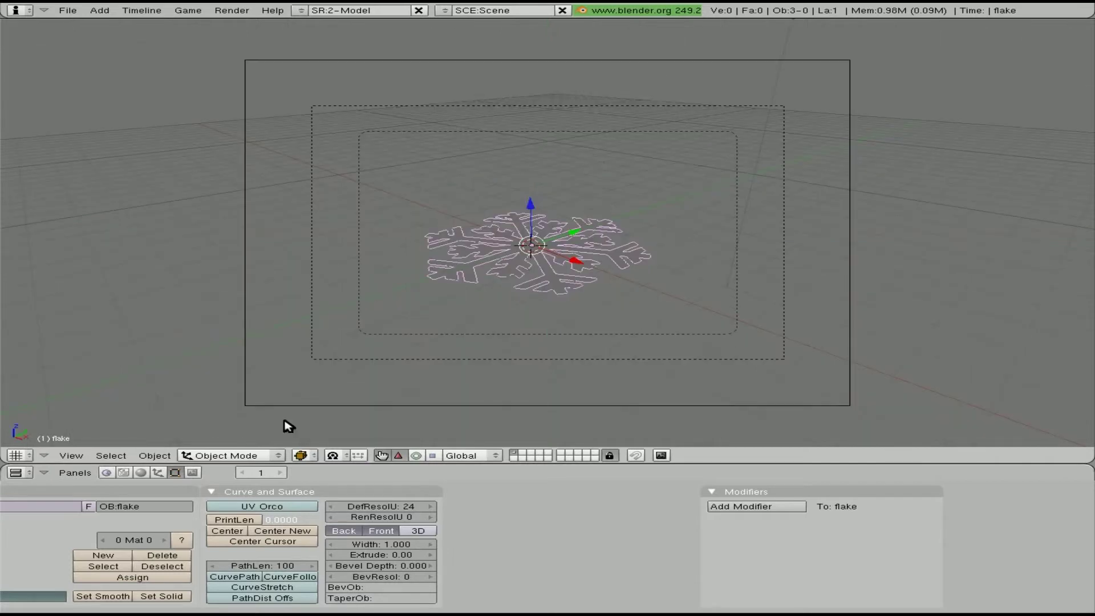
key(Home)
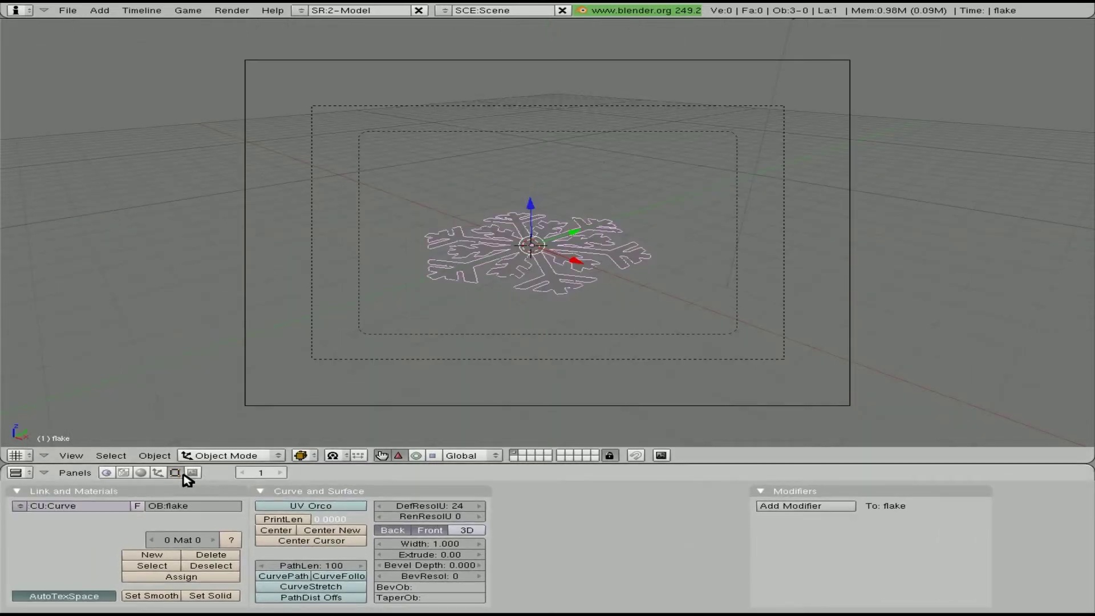
click(480, 555)
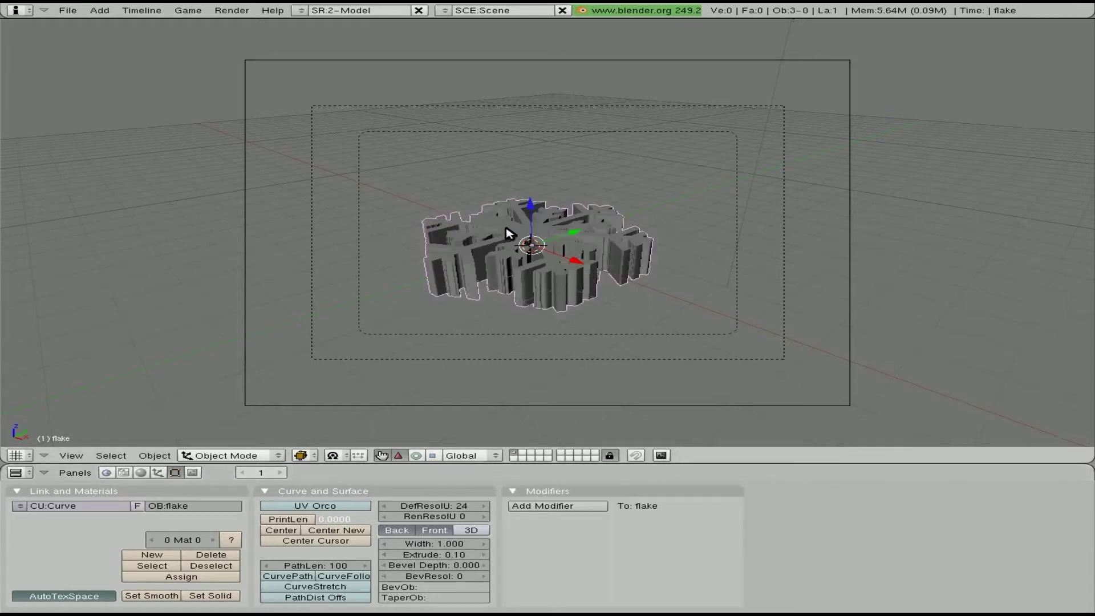
click(457, 555)
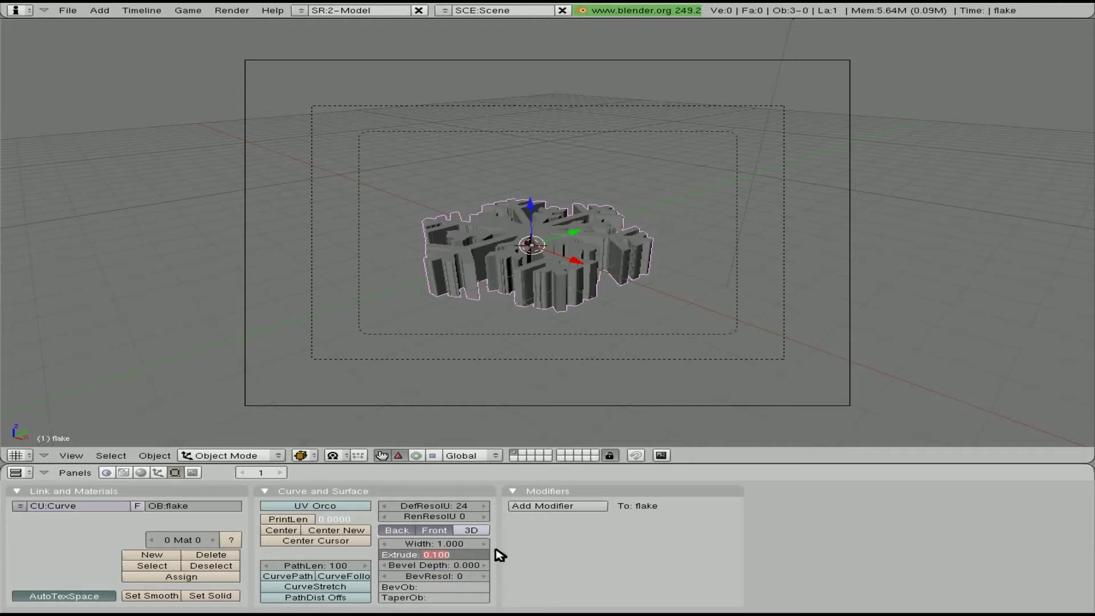
text(0.)
key(Return)
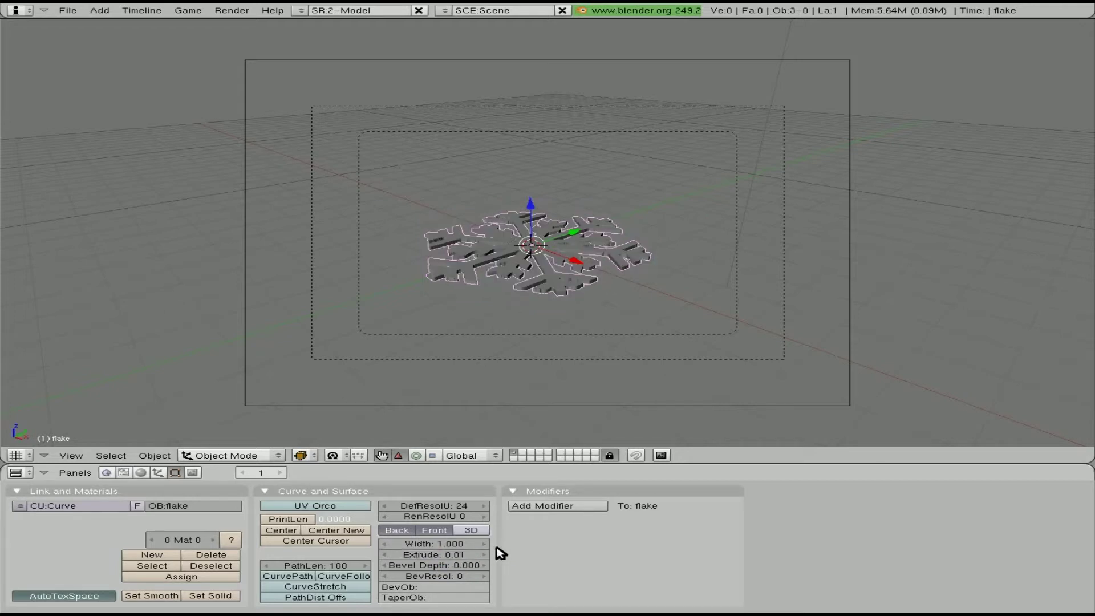
Set the snowflake curve's bevel depth to 0.010 and render the scene.
click(484, 565)
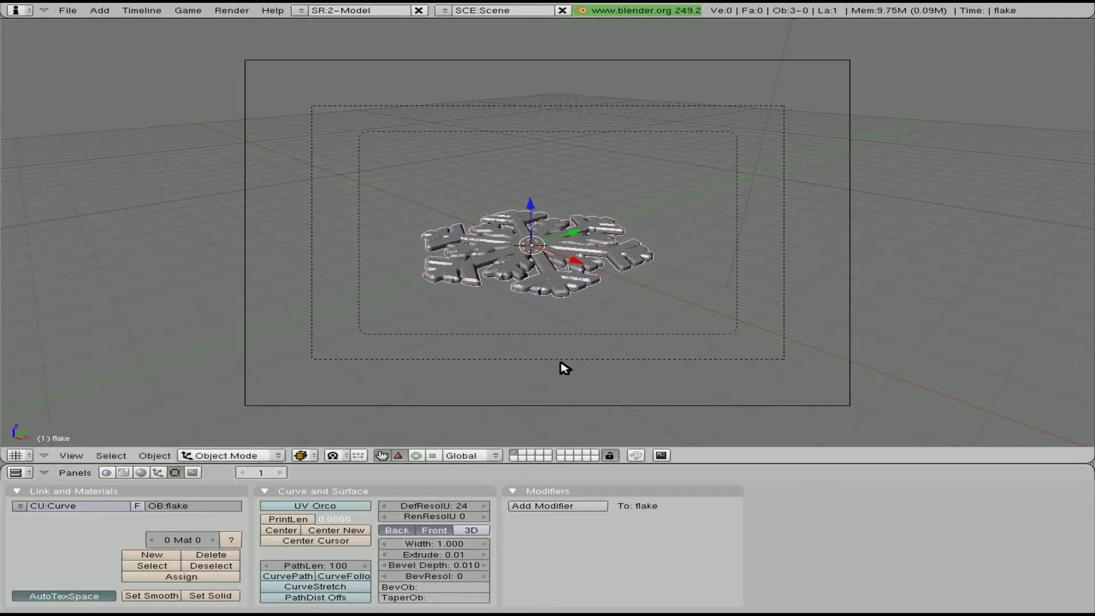
key(F12)
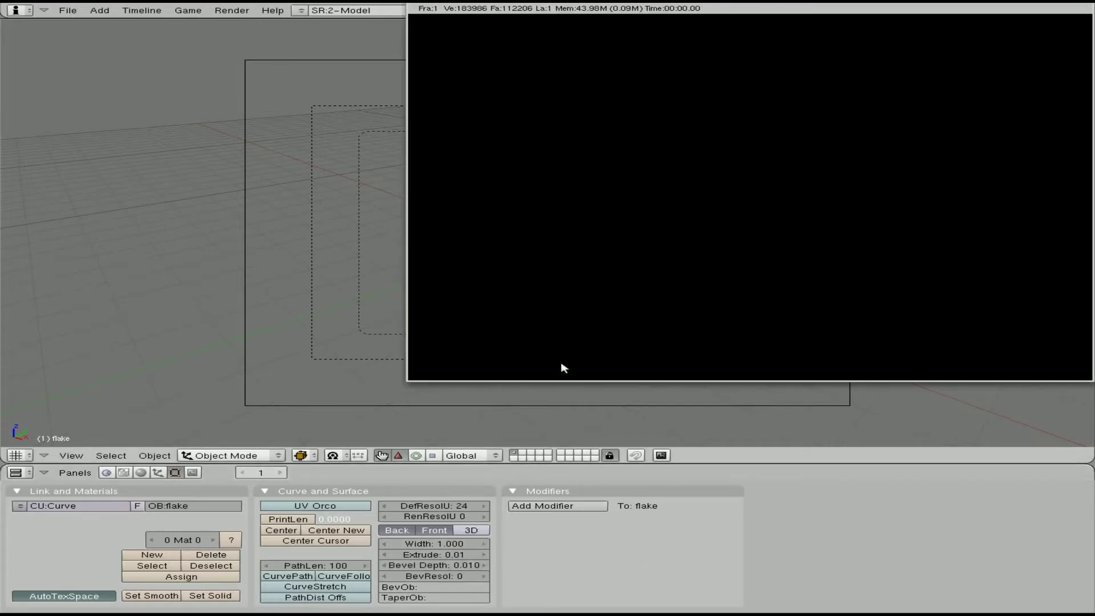
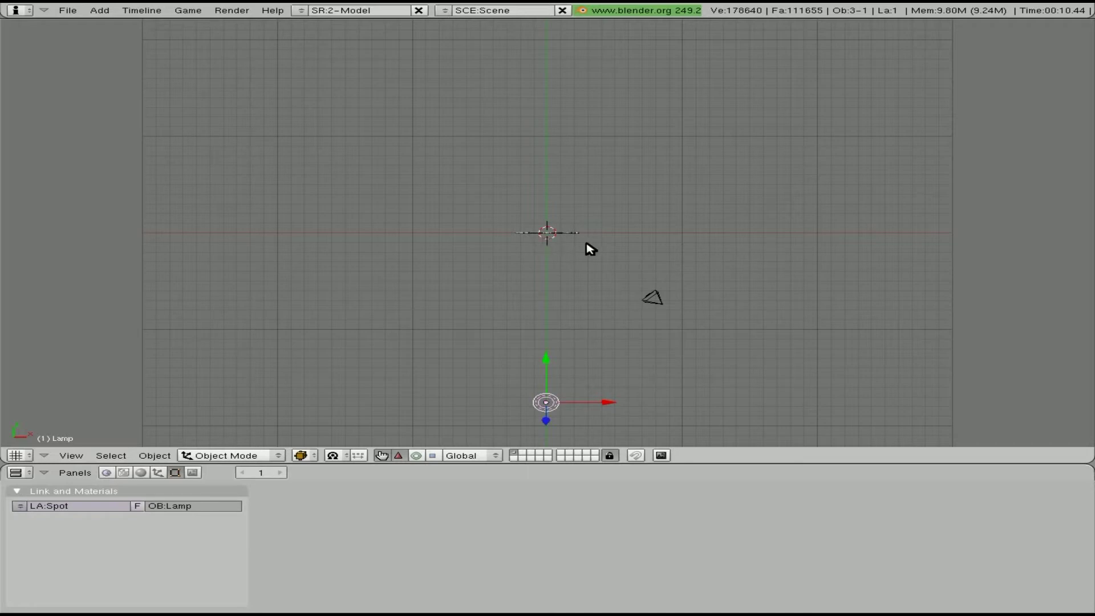
Apply the Preview render preset (640 by 512 at 50%), render the snowflake from the camera and close the result.
key(KP_0)
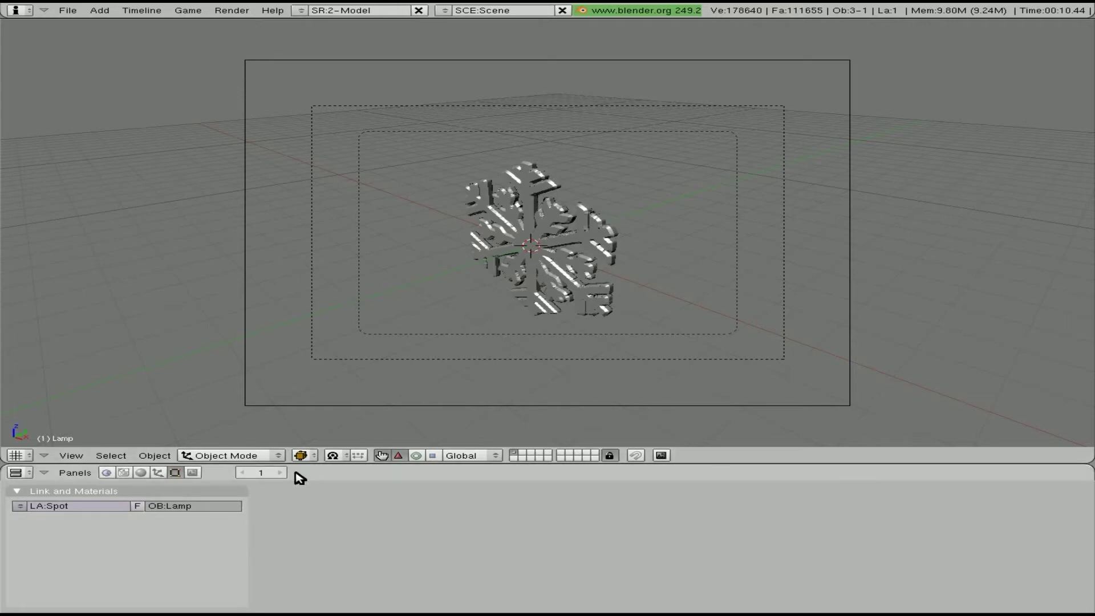
click(192, 473)
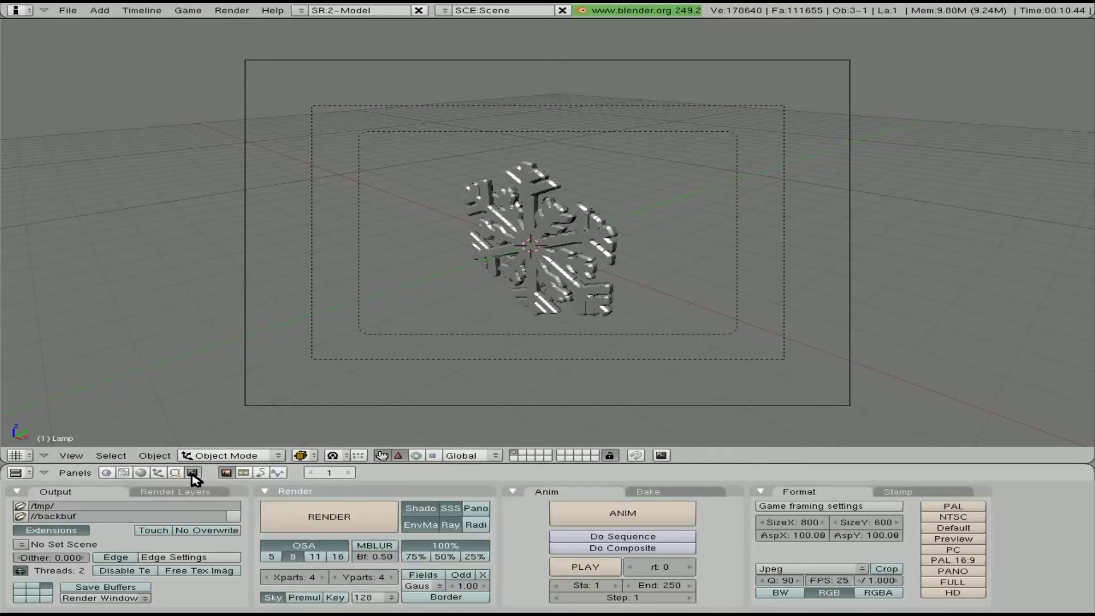
click(955, 528)
click(953, 538)
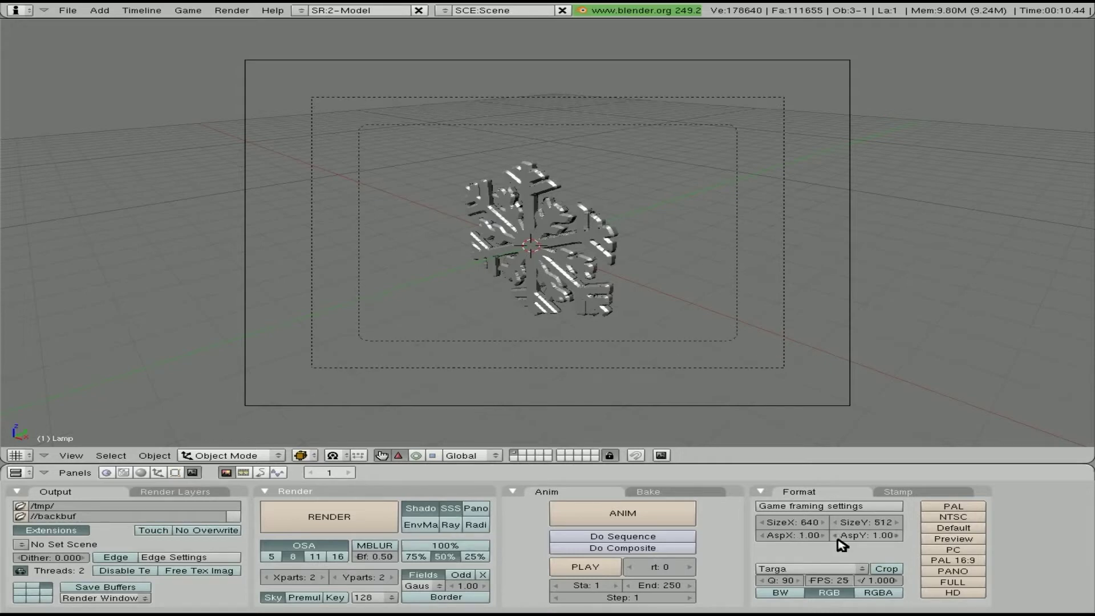
click(329, 517)
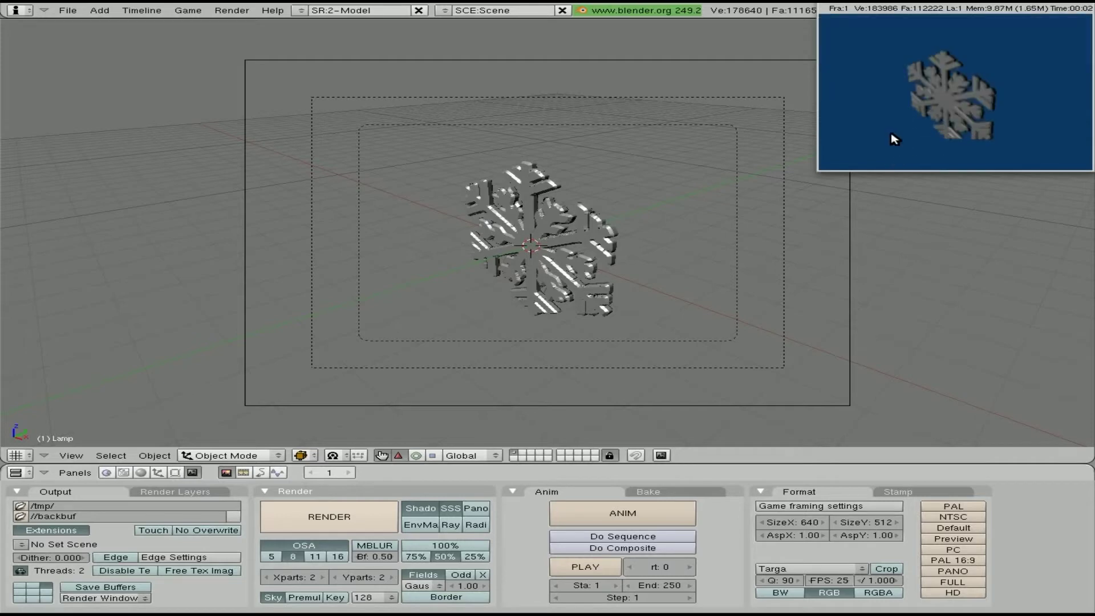
drag(956, 5, 707, 85)
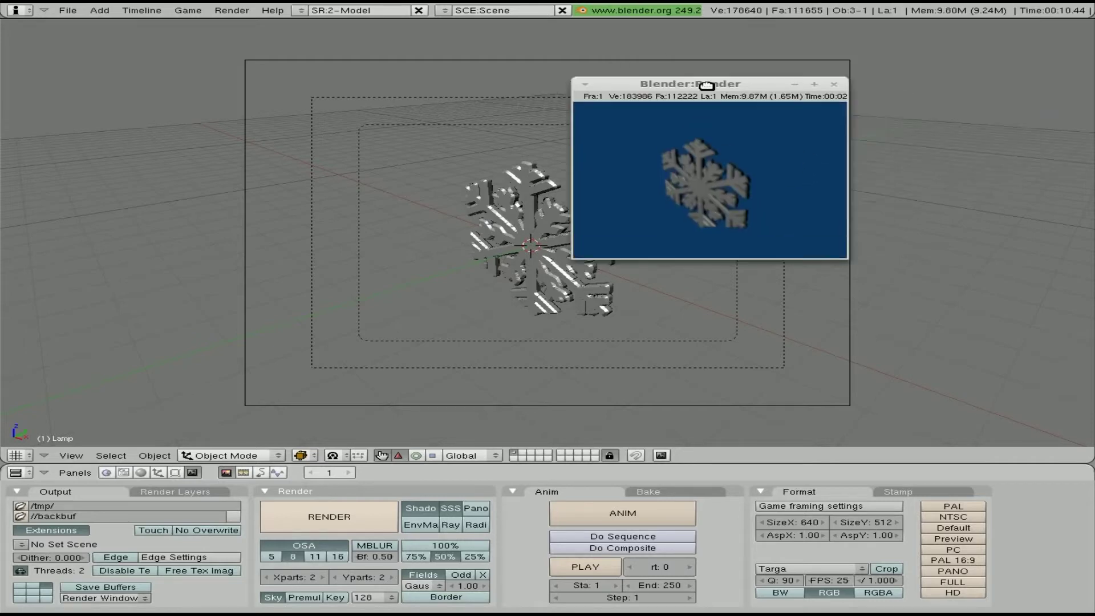
click(834, 85)
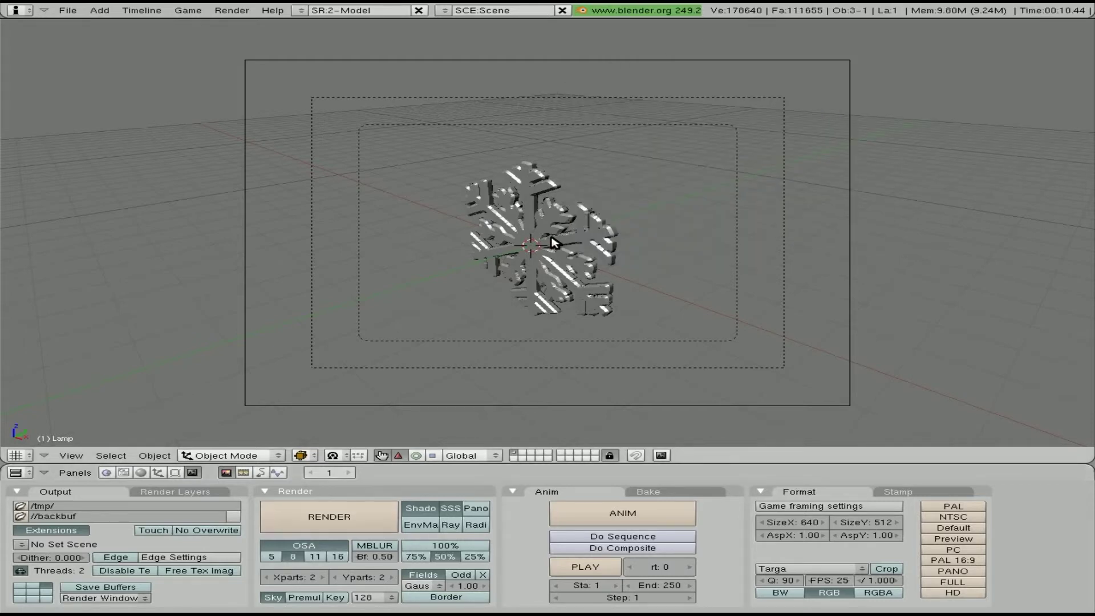
Add a new material to the snowflake and set its color to pure white, with R, G and B at 1.000.
right_click(553, 243)
click(140, 472)
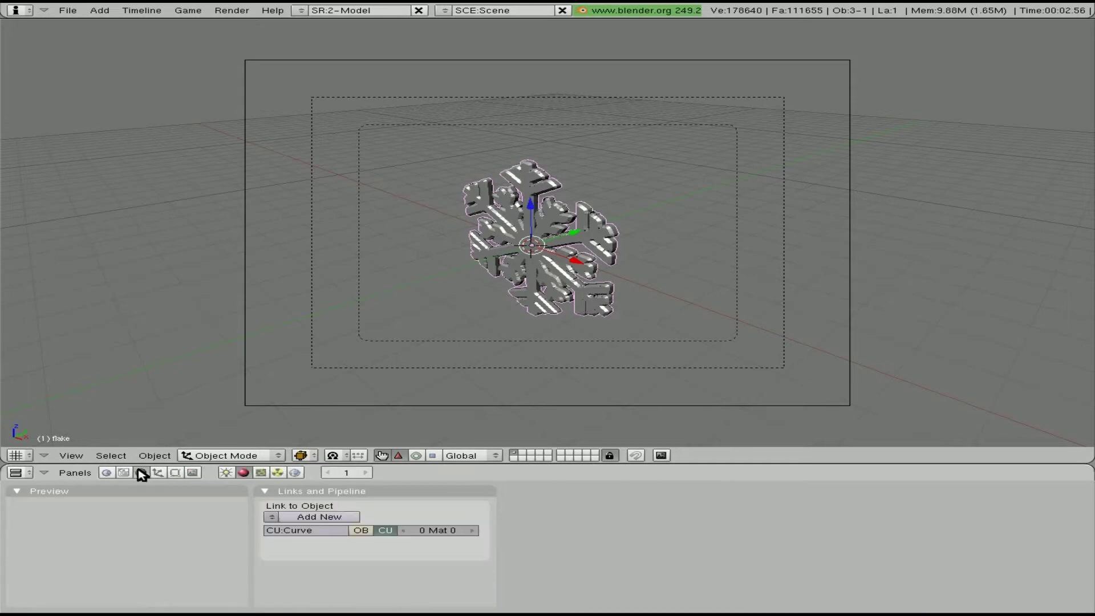
click(285, 519)
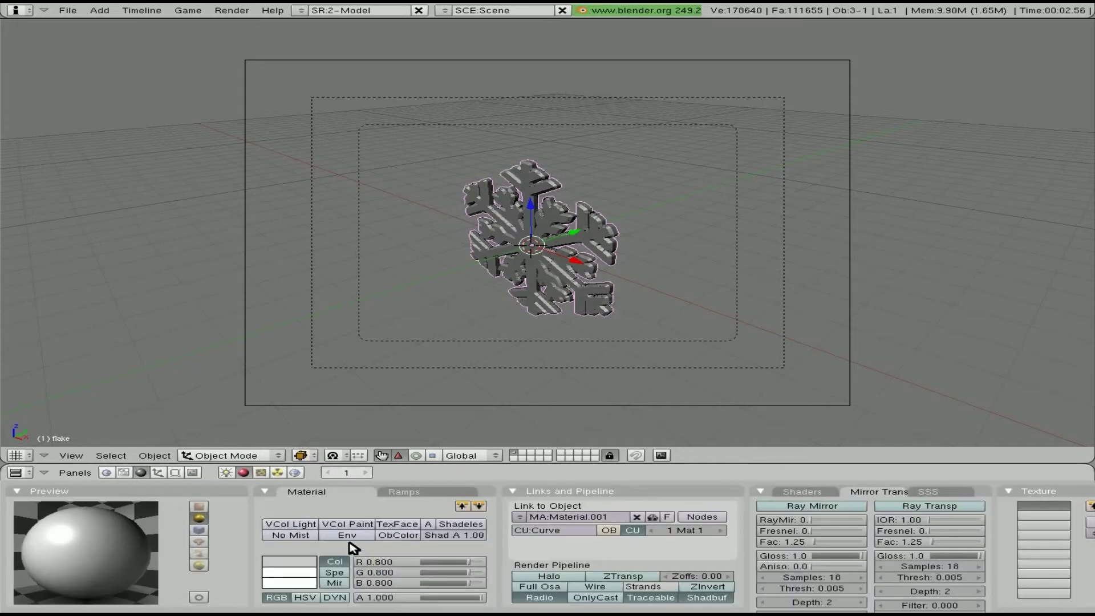
click(289, 562)
drag(329, 539, 398, 539)
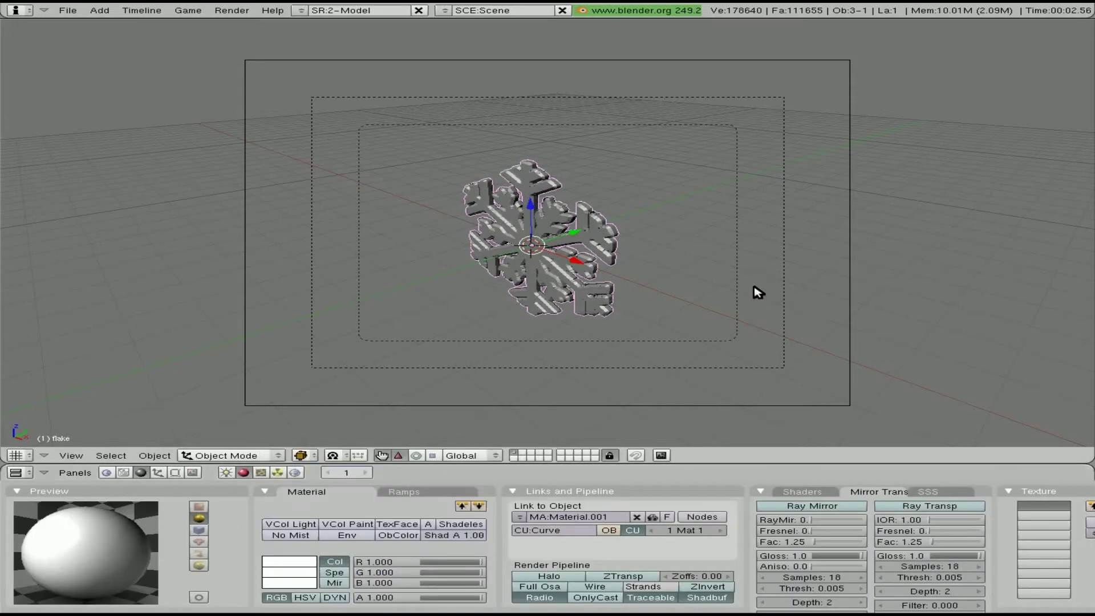
Test-render the white snowflake, close the result and apply the NTSC render preset (720 by 480).
key(F12)
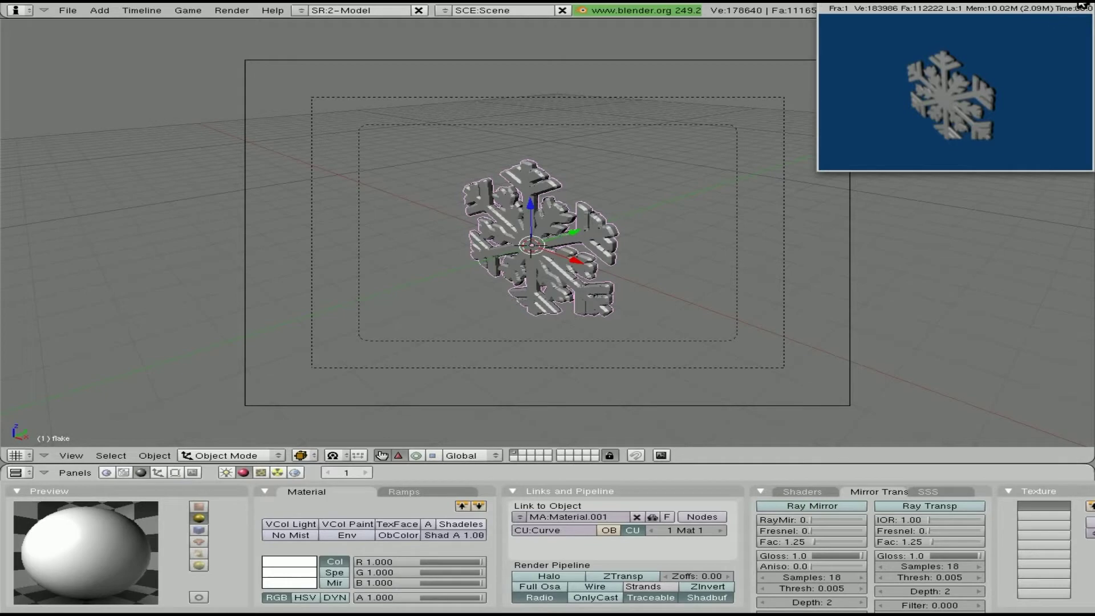
key(Escape)
click(192, 472)
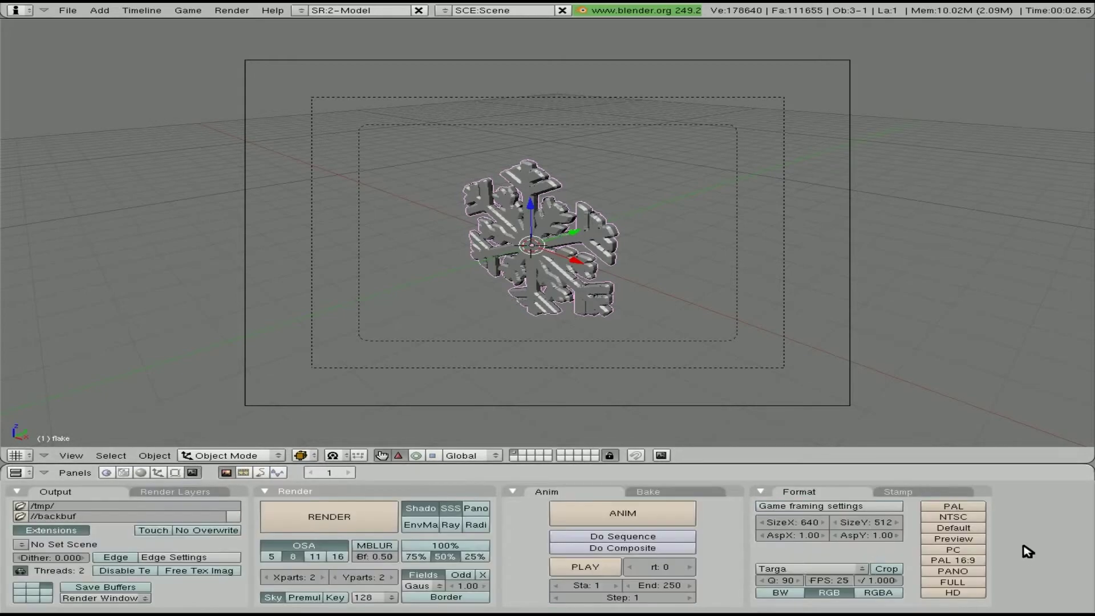
click(958, 518)
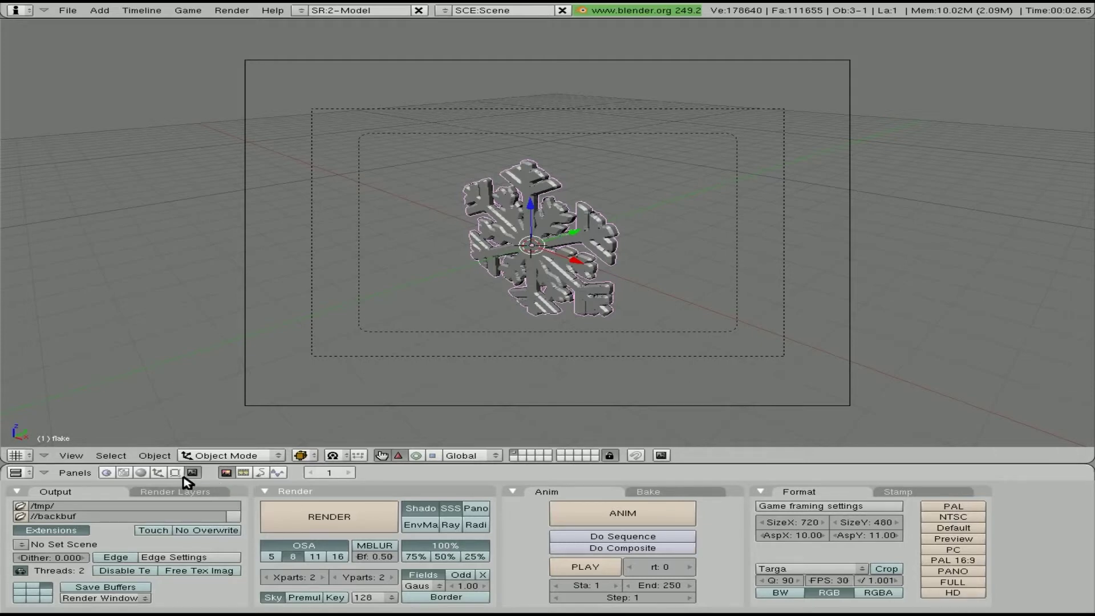
Set the world's horizon color to black, with HoR, HoG and HoB at 0.000.
click(143, 473)
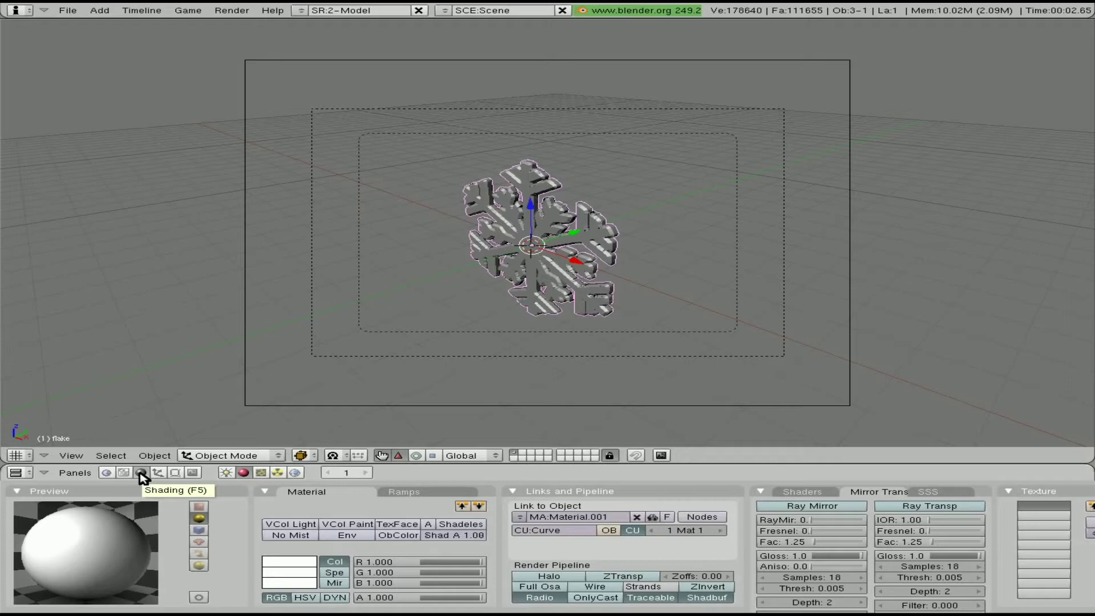
click(295, 473)
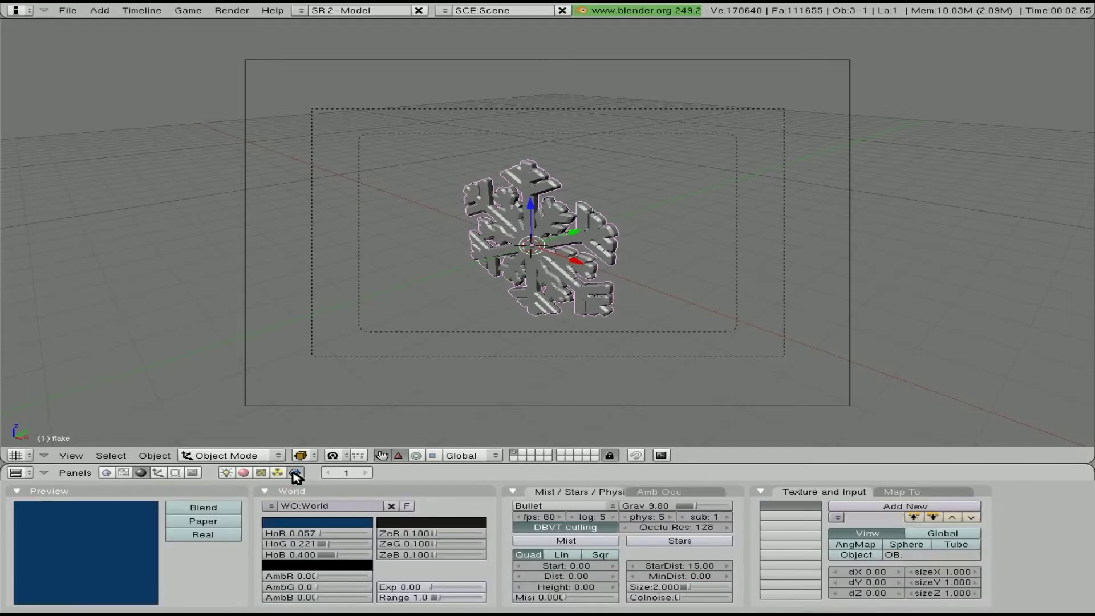
click(295, 521)
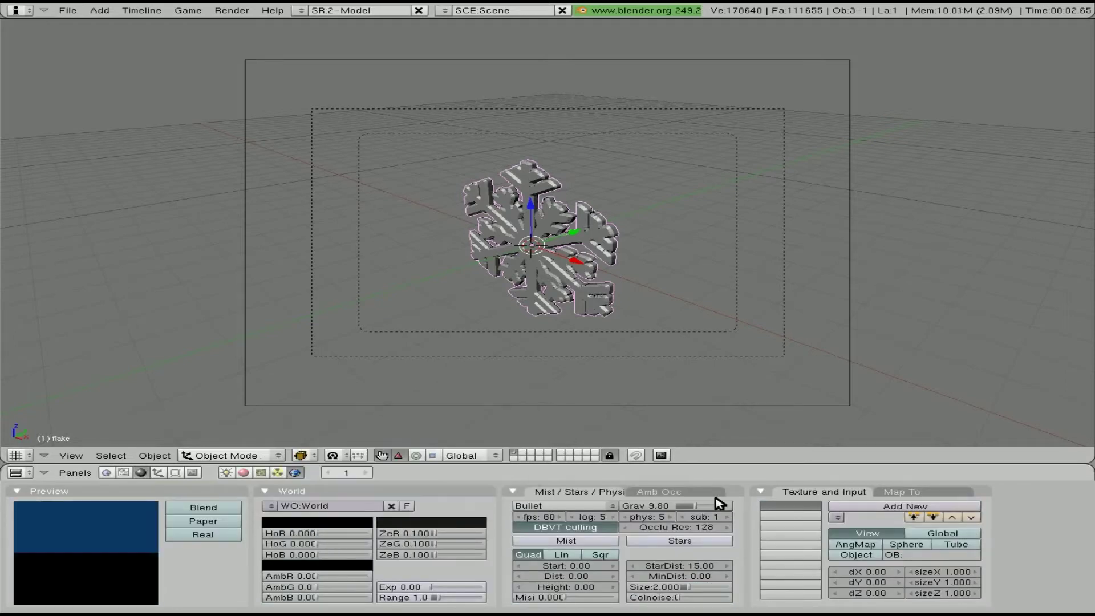
Enable Ambient Occlusion for the world, render the snowflake to check it and close the result.
click(667, 492)
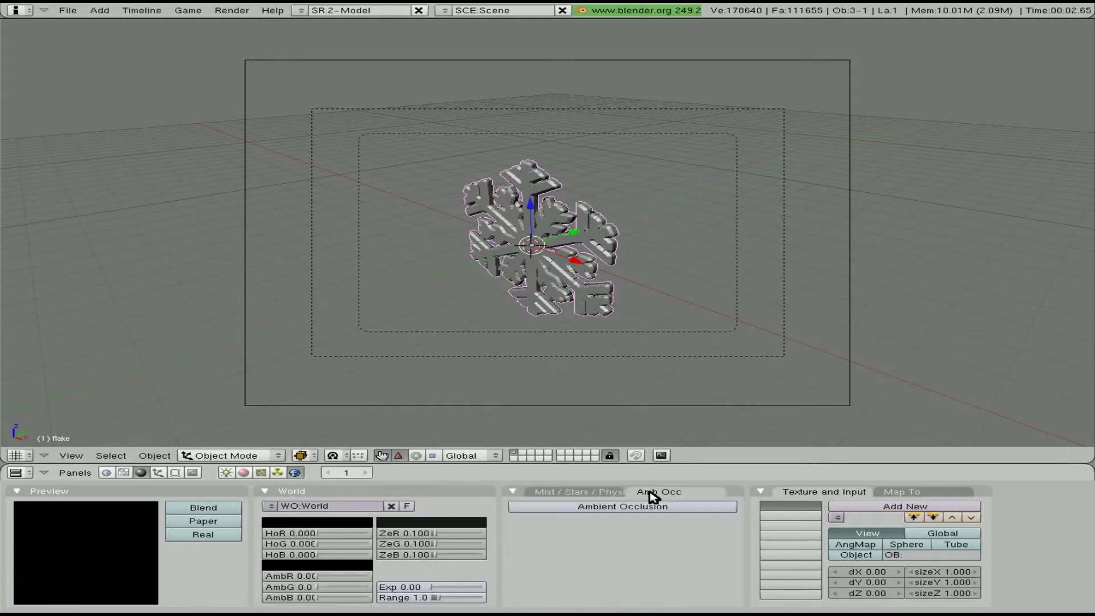
click(620, 508)
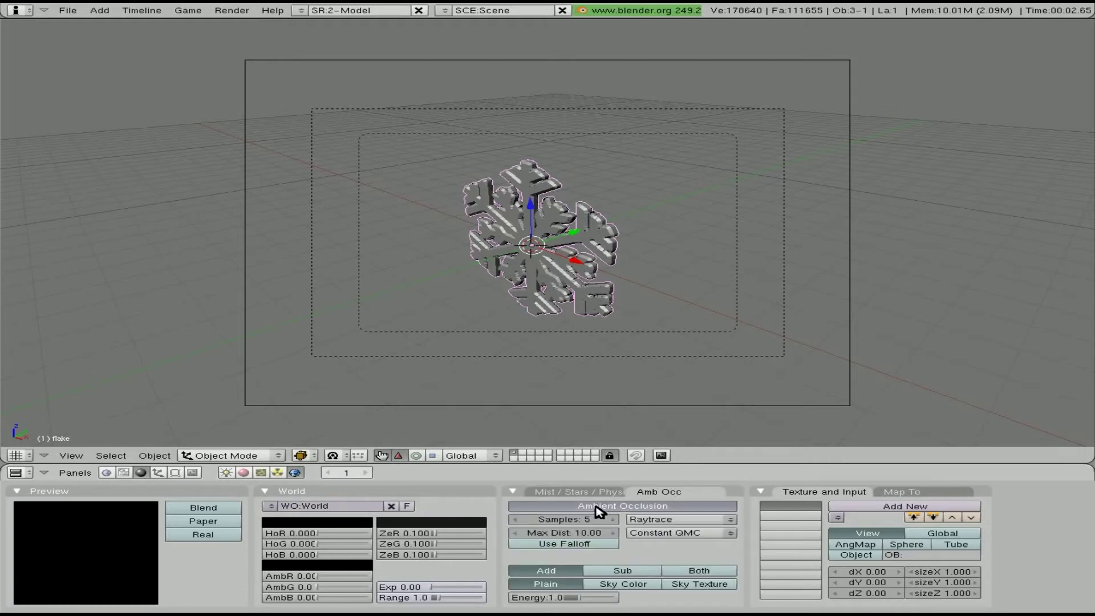
key(F12)
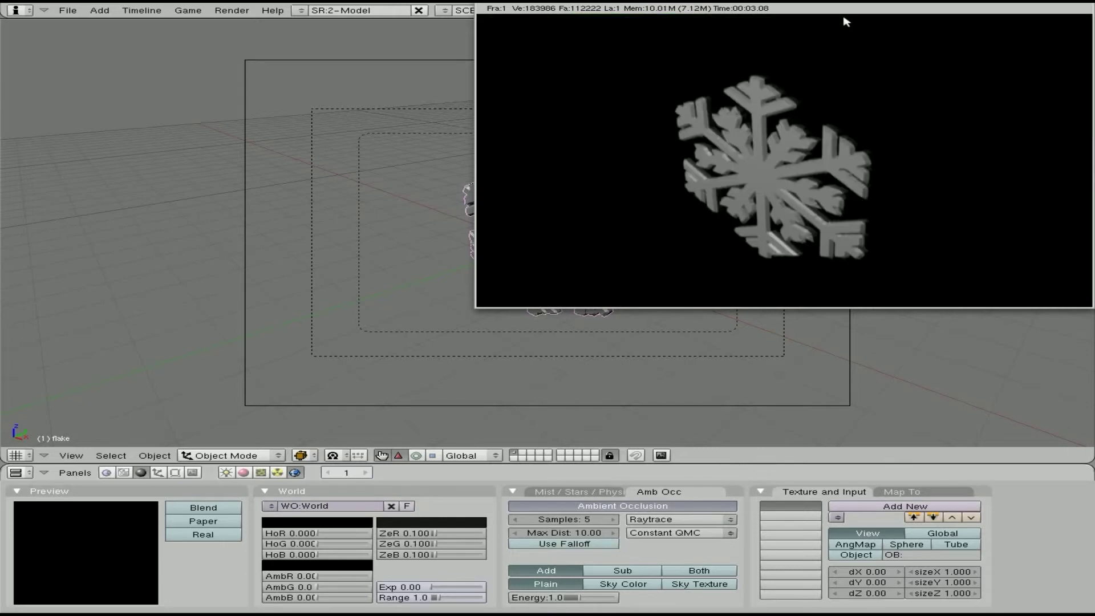
alt+drag(826, 19, 686, 102)
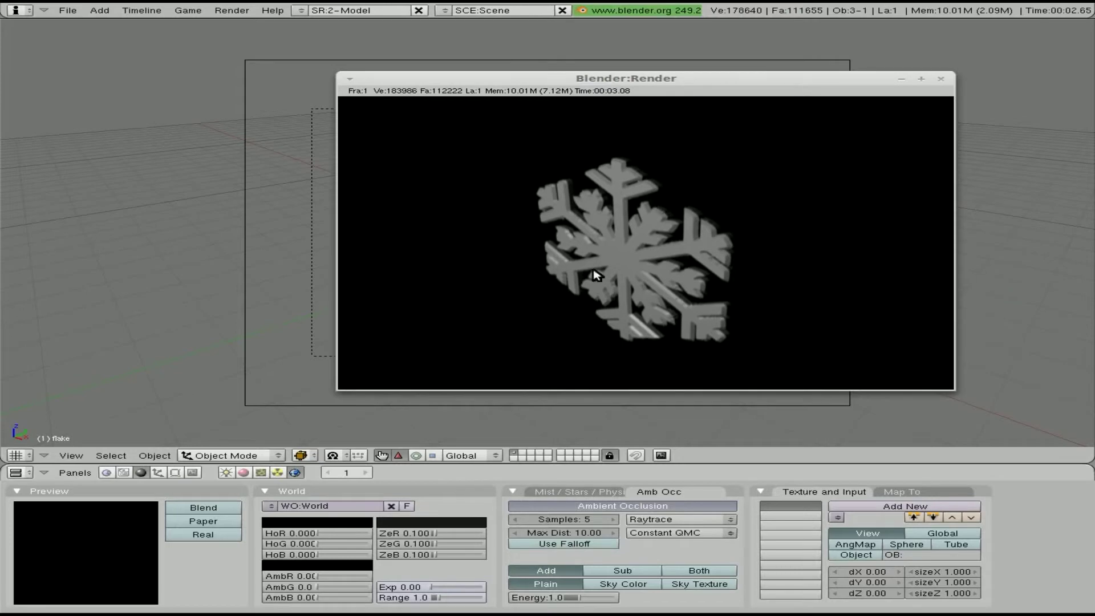
click(940, 79)
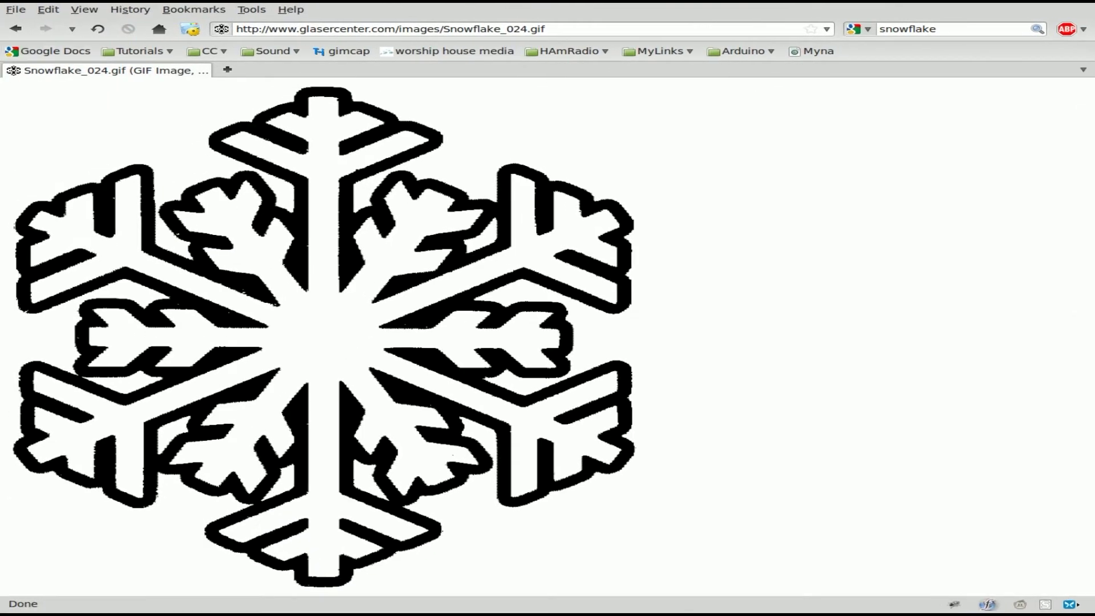
Return to the snowflake image results in the web browser and open the blue-background picture 03snowflake_rgb.jpg from its source page.
click(4, 29)
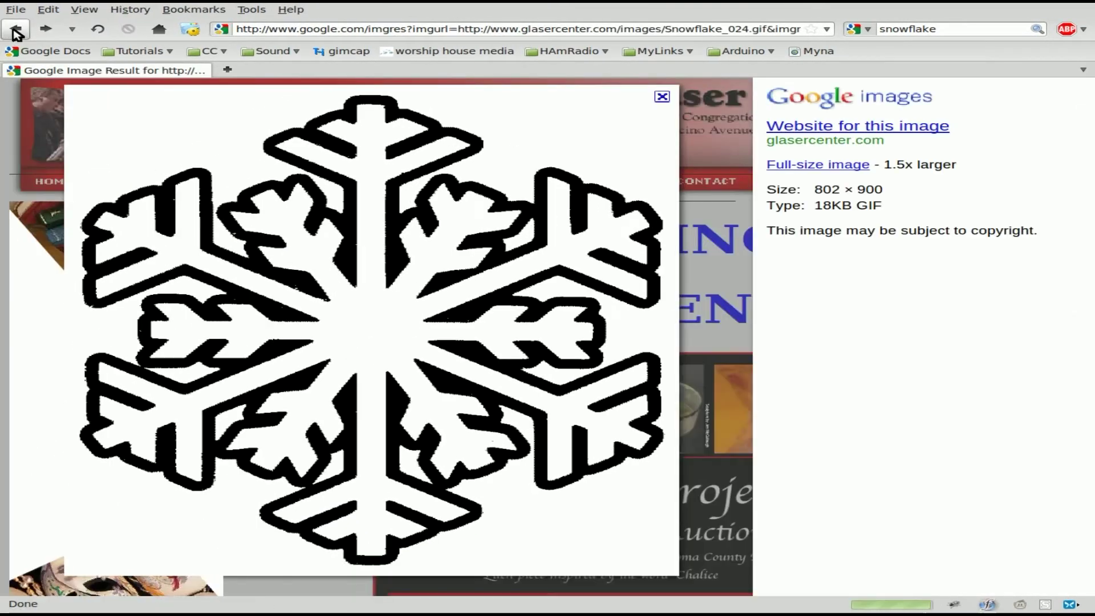
scroll(535, 370, down, 8)
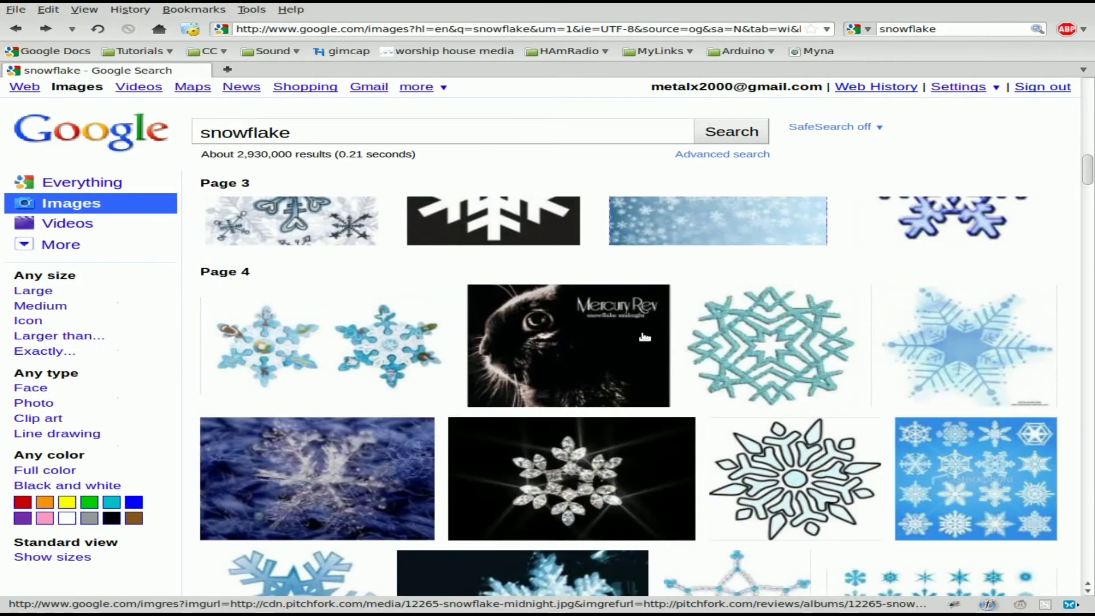
scroll(644, 336, down, 10)
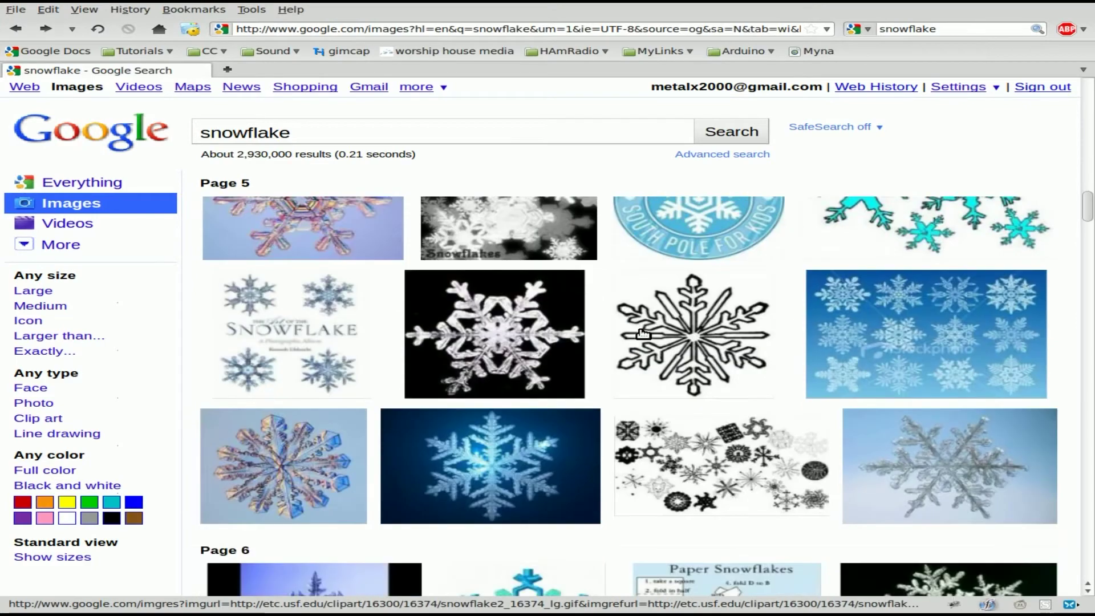
mouse_move(682, 341)
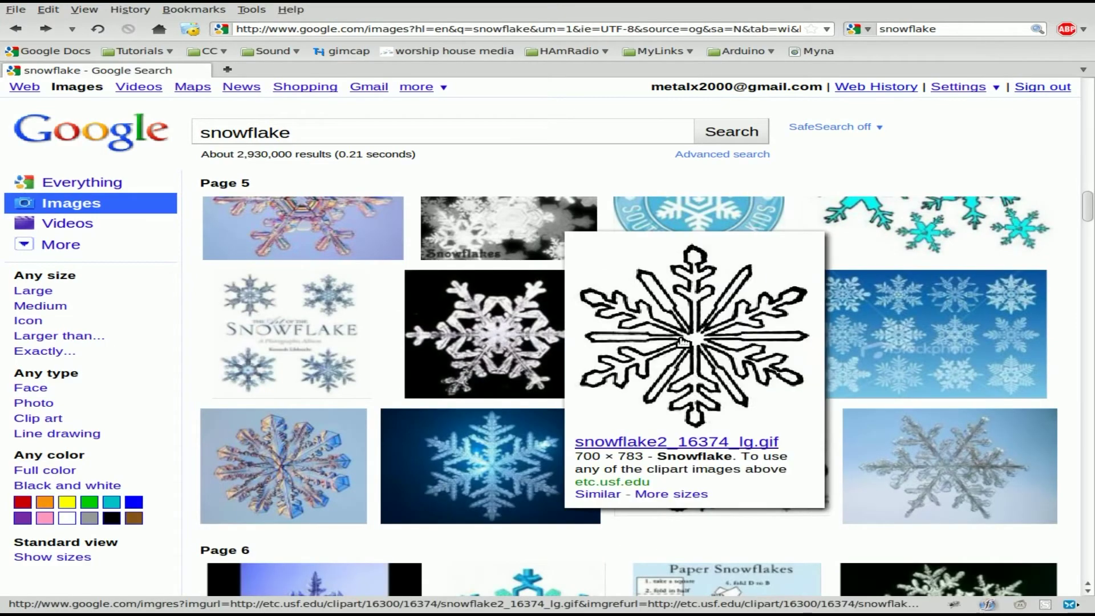
scroll(670, 338, down, 6)
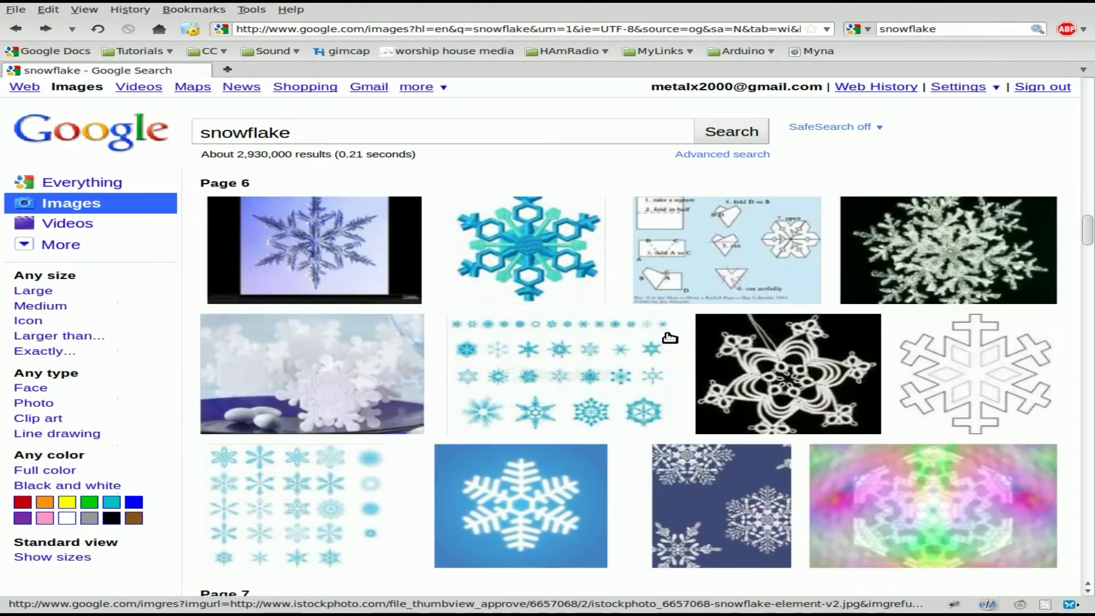
scroll(670, 337, down, 7)
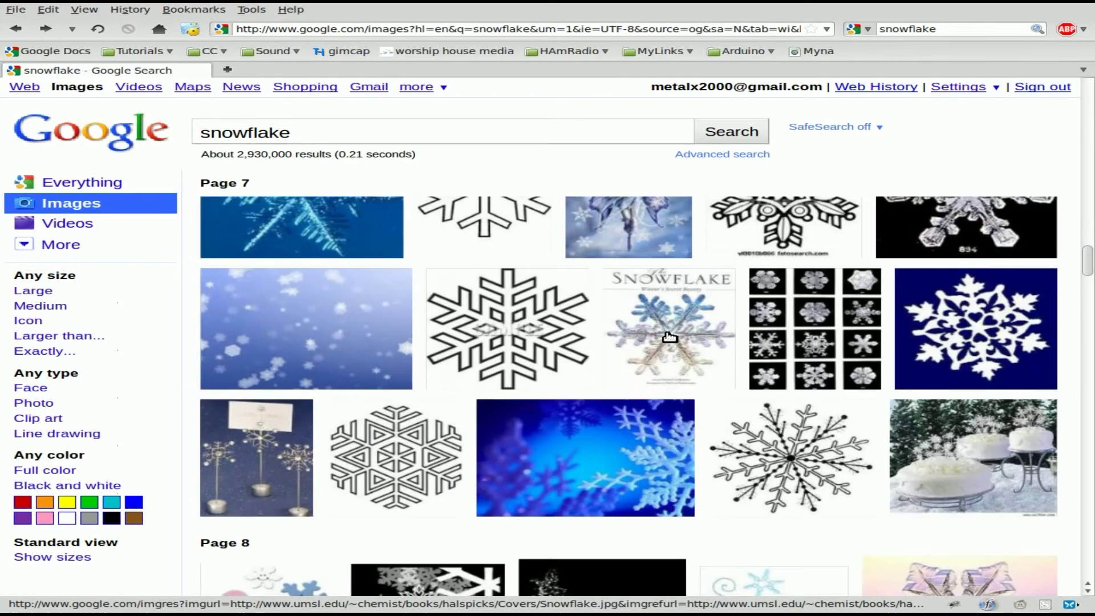
scroll(669, 336, down, 3)
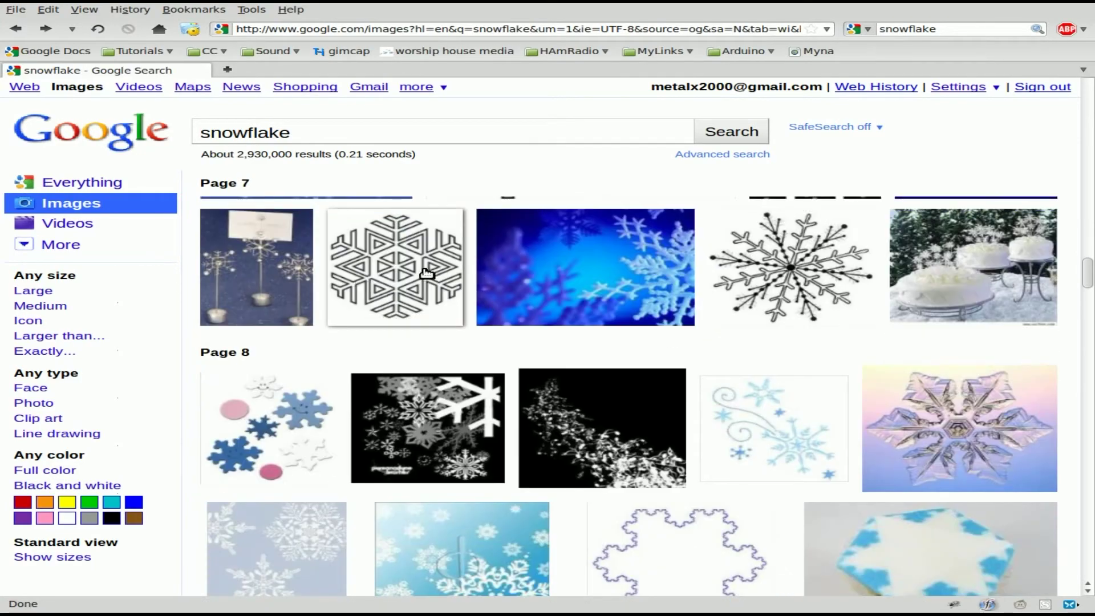
scroll(691, 299, down, 12)
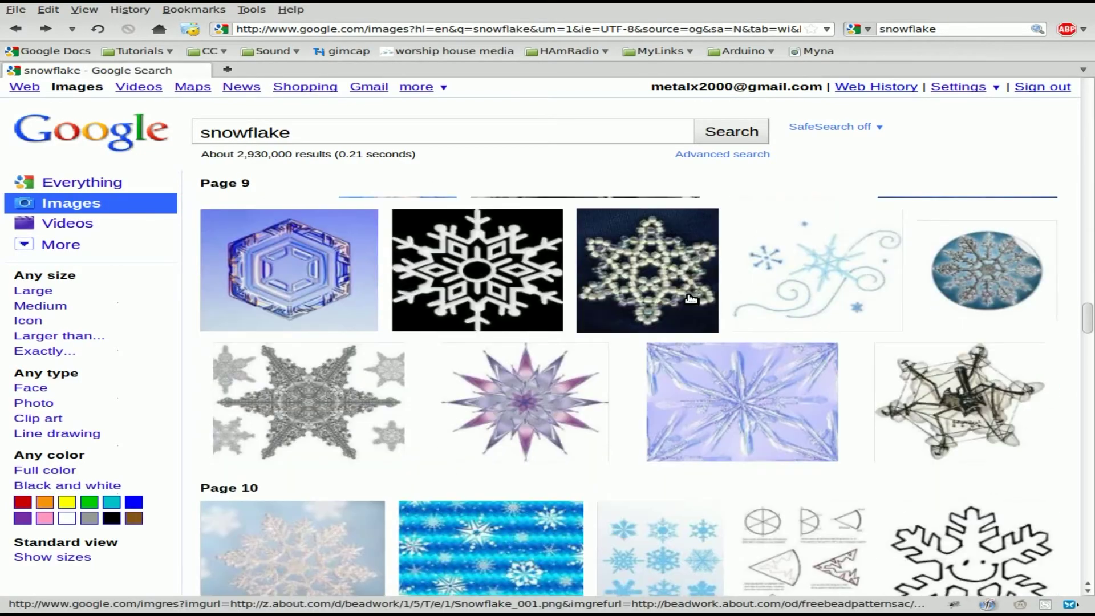
scroll(691, 299, down, 4)
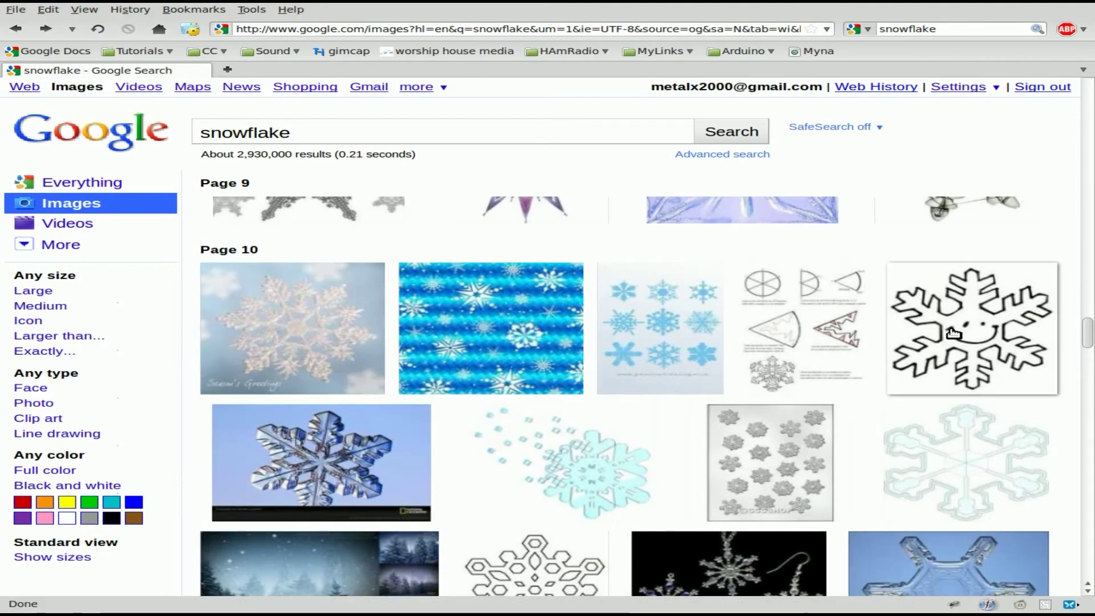
scroll(662, 327, down, 3)
scroll(660, 327, down, 3)
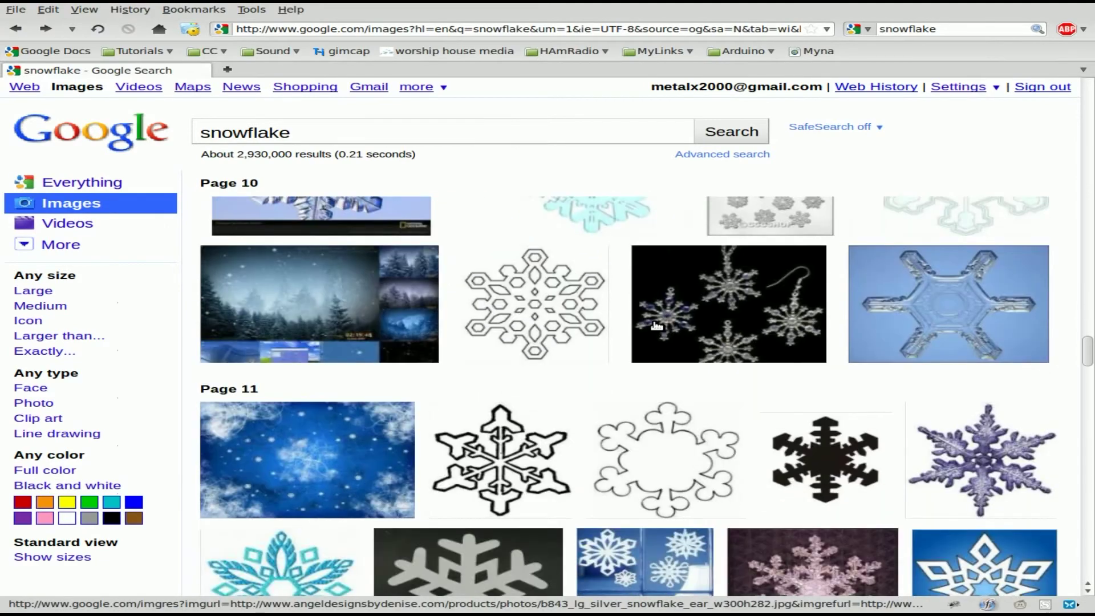
mouse_move(552, 267)
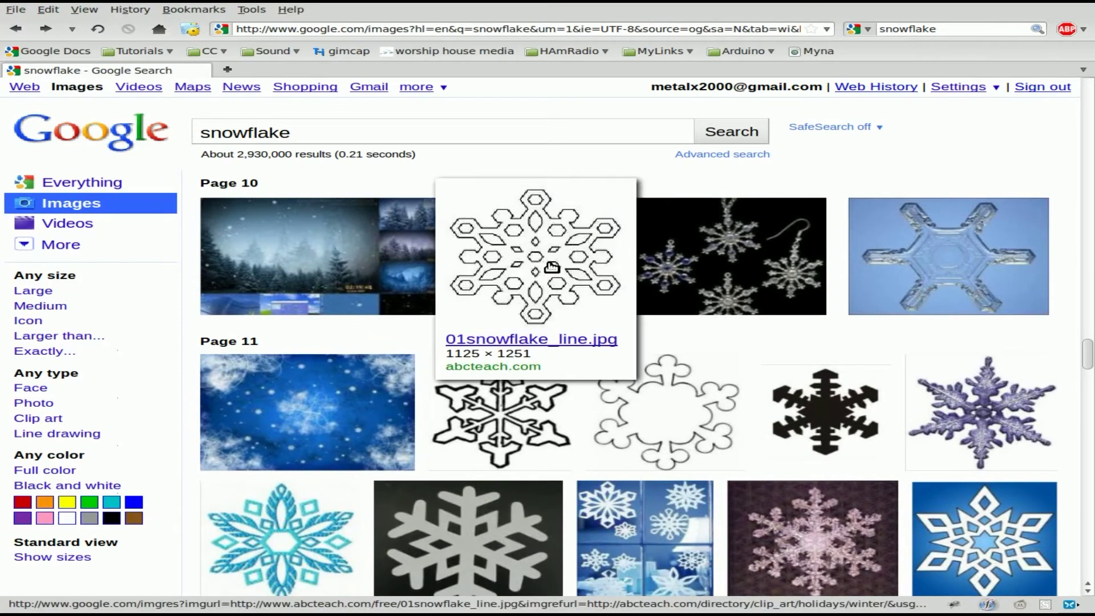
mouse_move(949, 485)
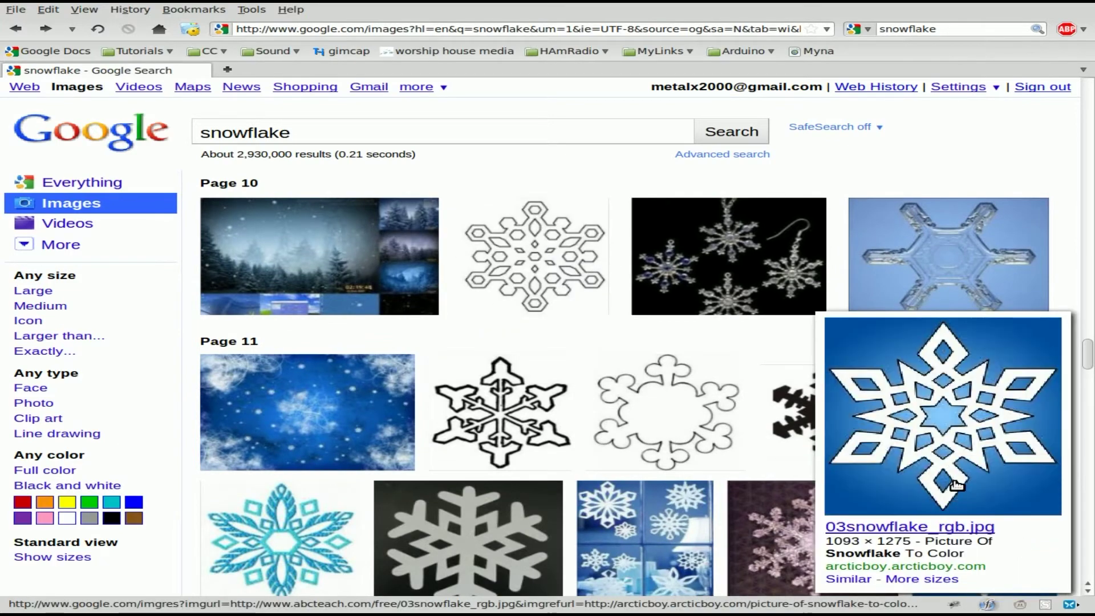
click(948, 459)
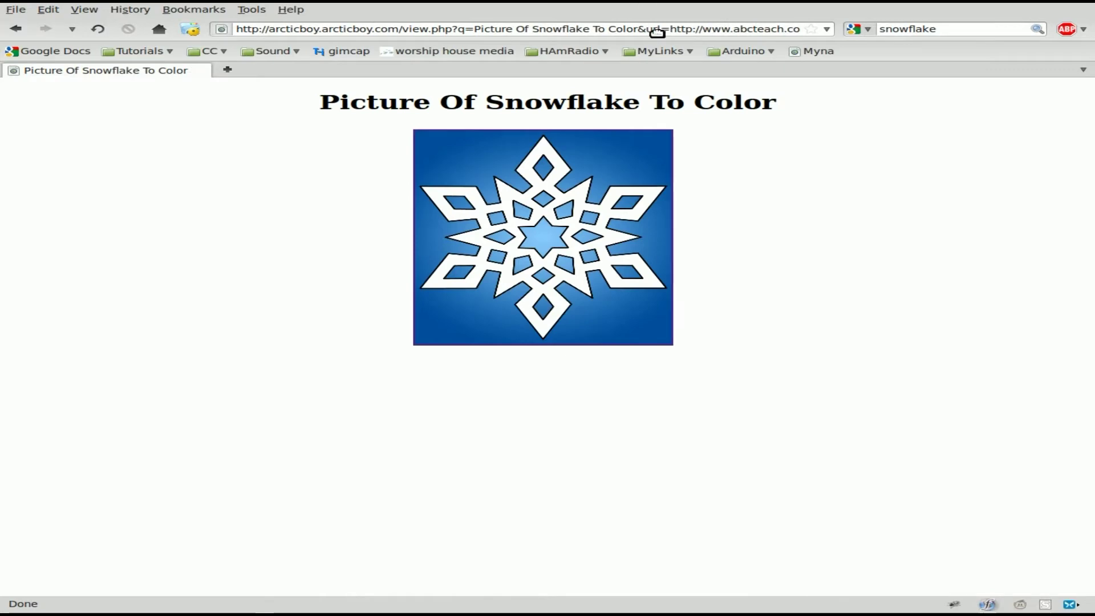
Try to load the linked preview picture from the web page into GIMP.
alt+drag(657, 32, 867, 151)
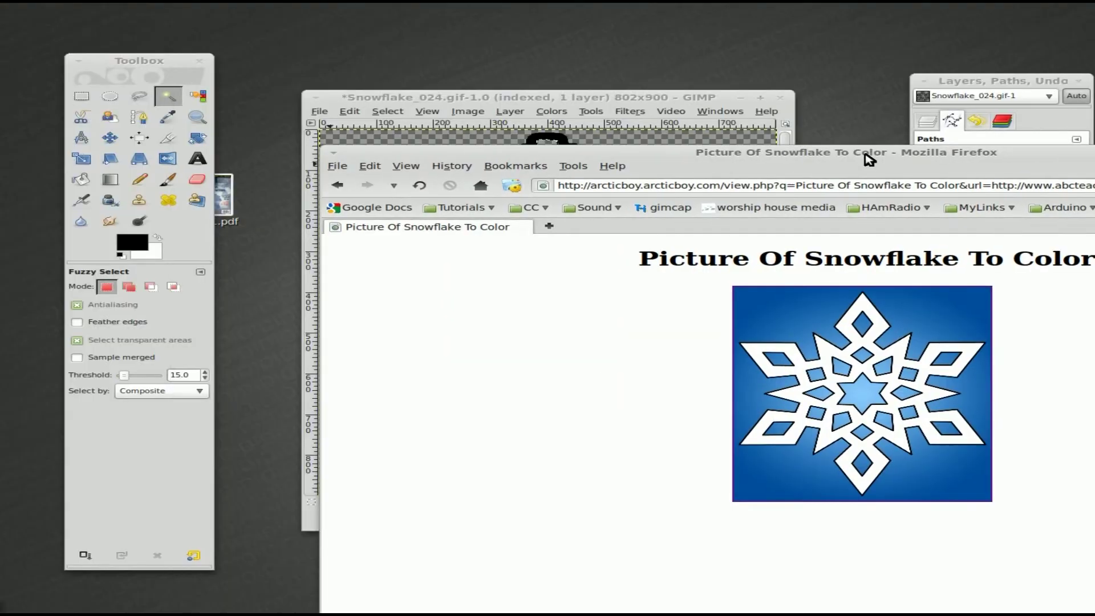
drag(854, 409, 123, 189)
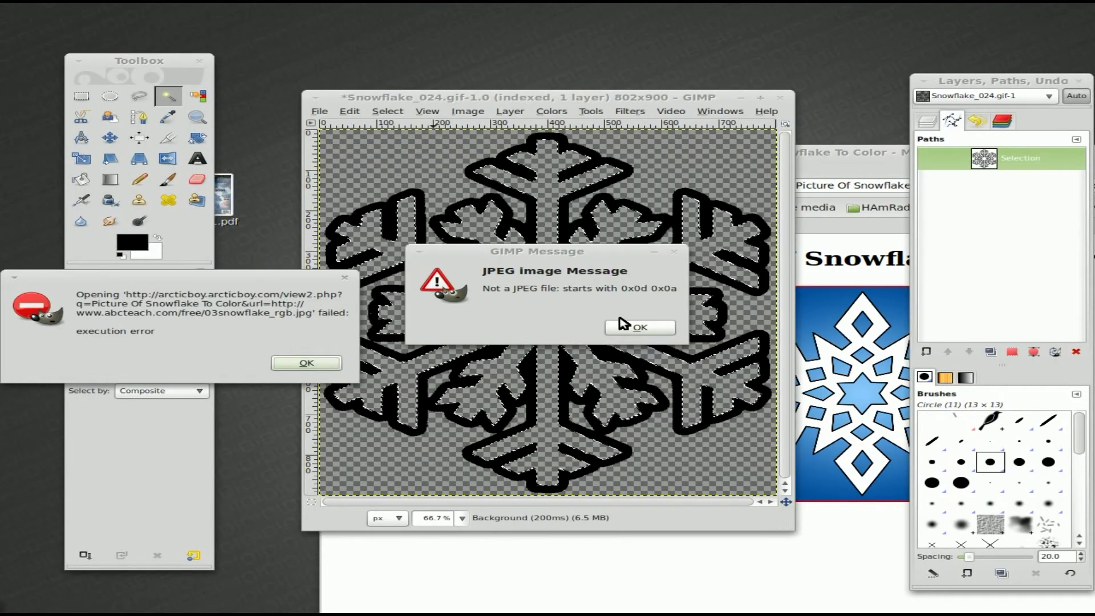
click(638, 328)
click(306, 363)
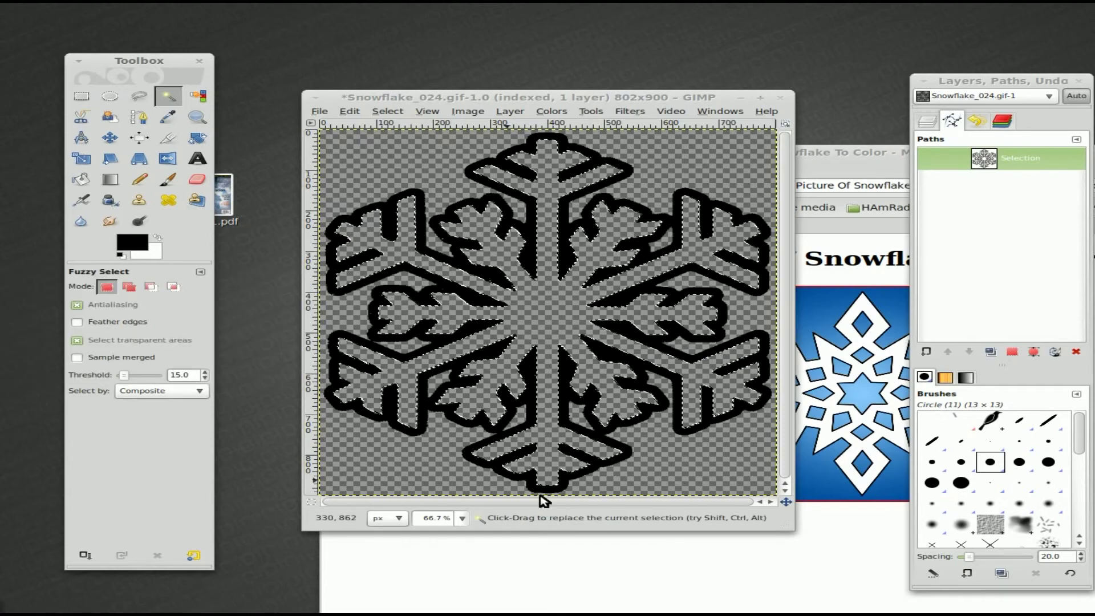
Load the larger version of the blue-background snowflake picture from the web page into GIMP as a new image.
click(802, 577)
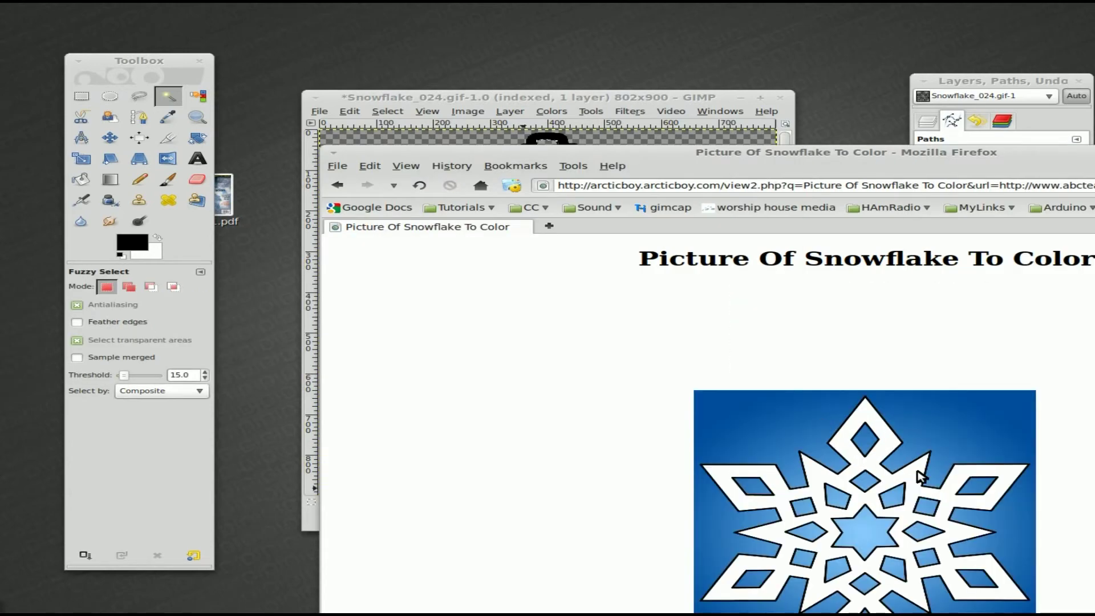
drag(921, 477, 146, 143)
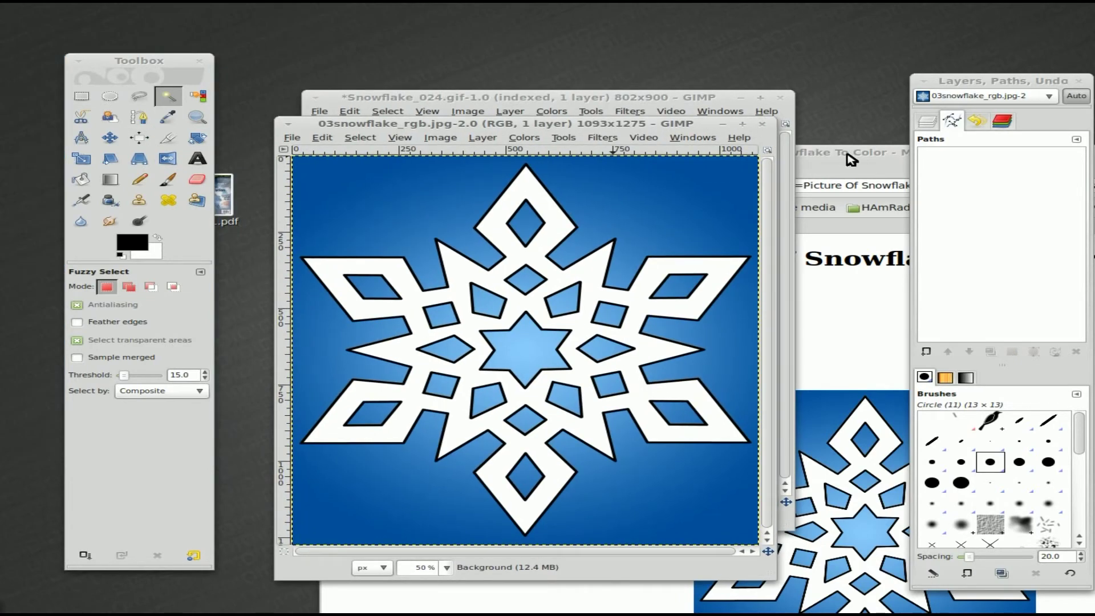
click(851, 160)
click(473, 129)
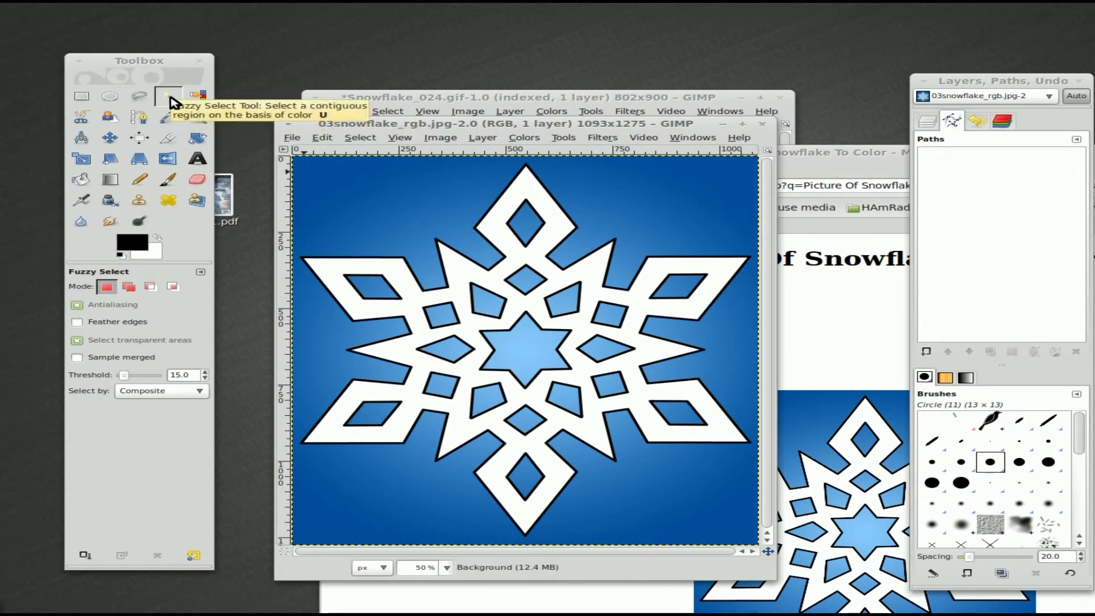
Select the white snowflake shape with the Fuzzy Select tool and convert the selection to a path.
click(530, 261)
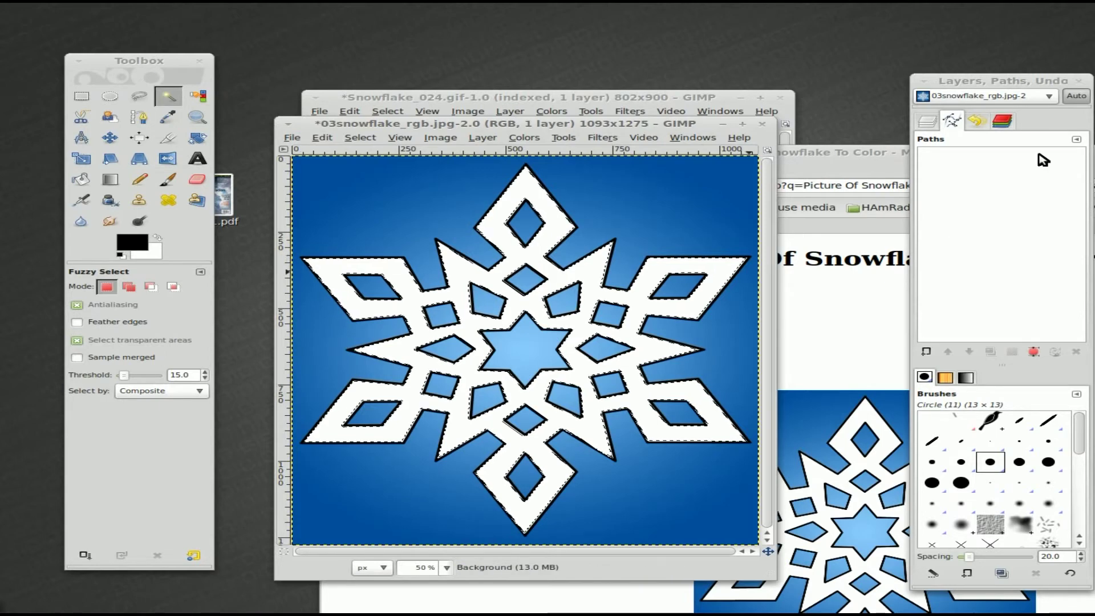
click(360, 137)
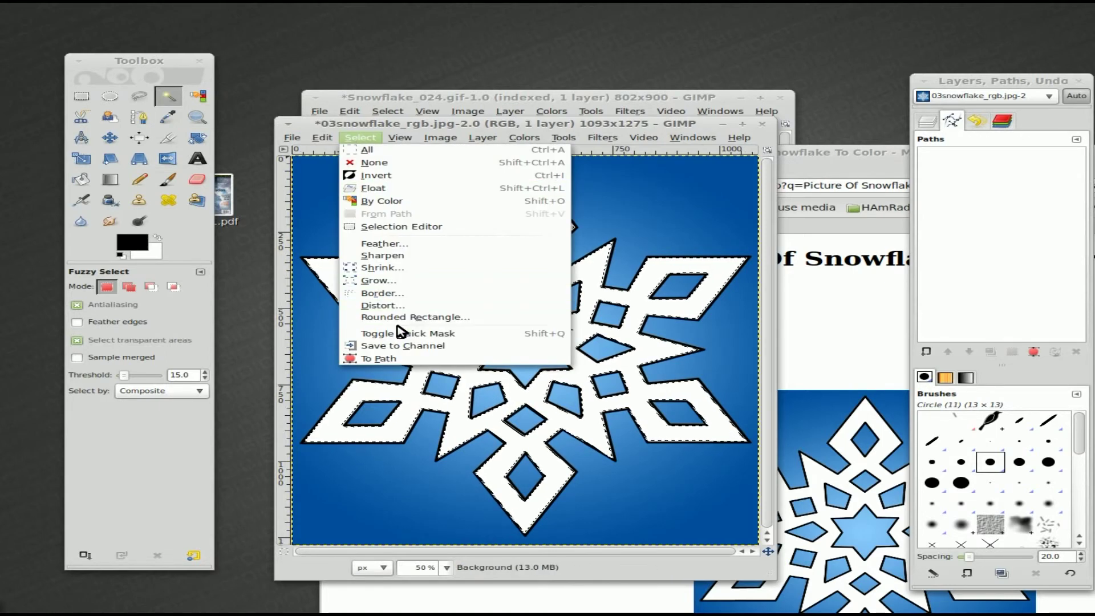
click(373, 352)
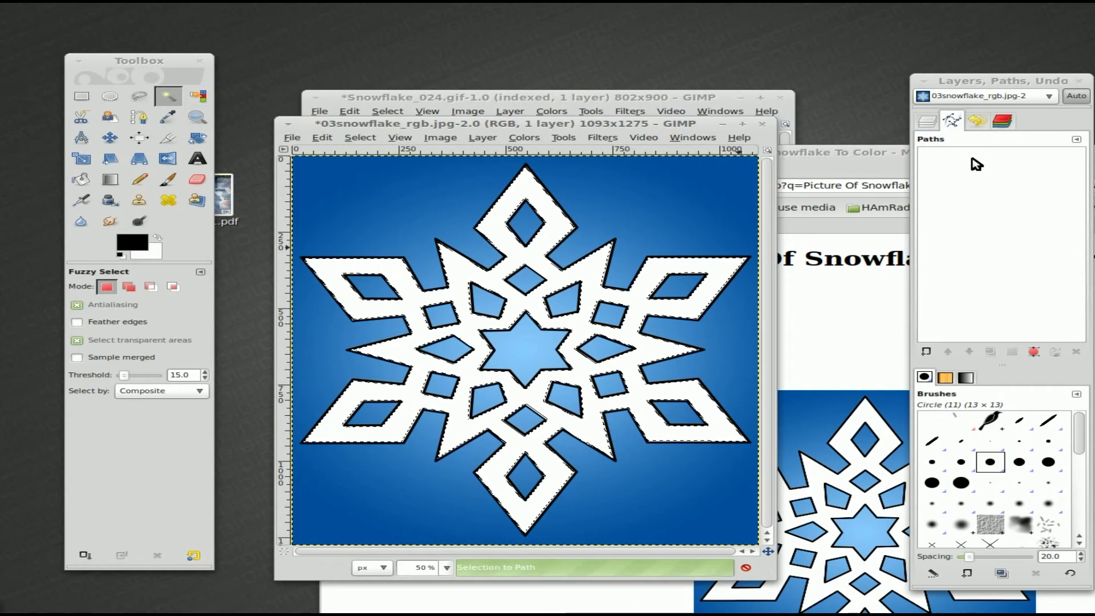
Export the new snowflake path to SVG as /tmp/flake1.svg.
right_click(1008, 161)
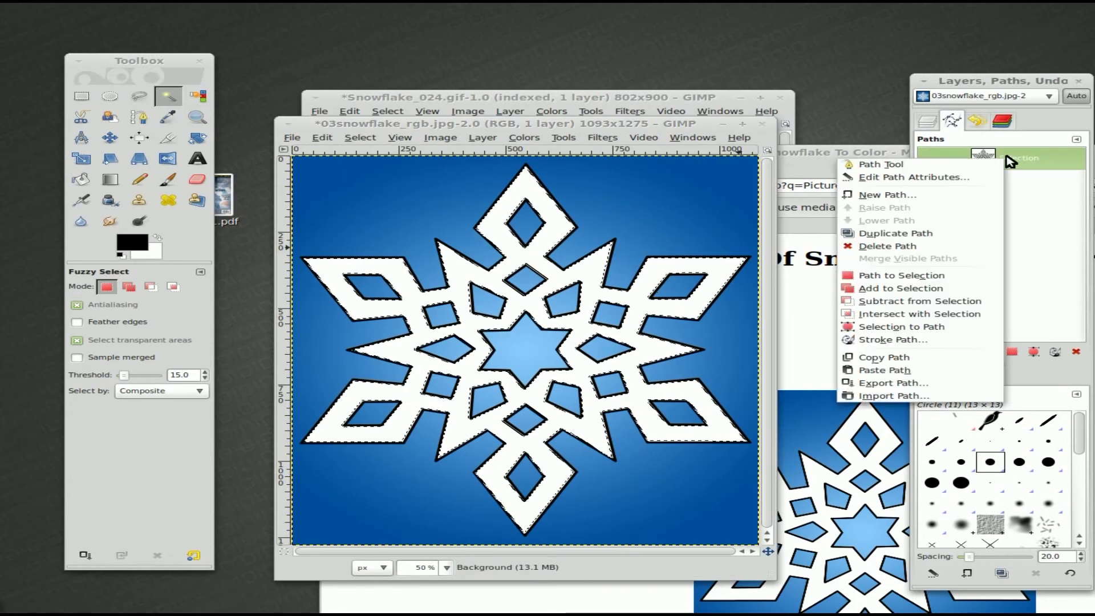
click(919, 383)
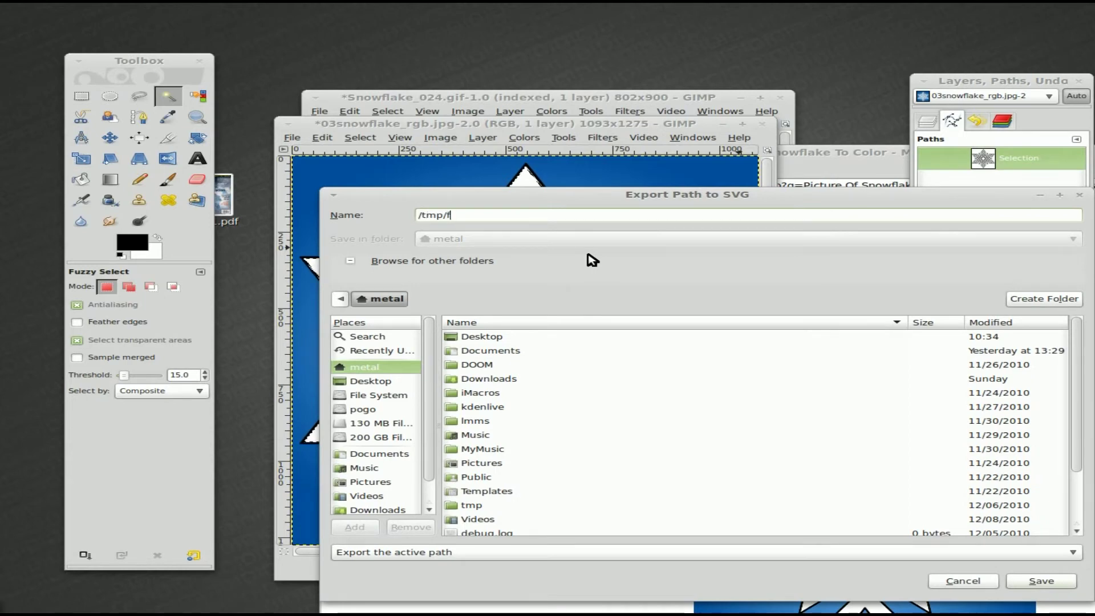
text(flake1)
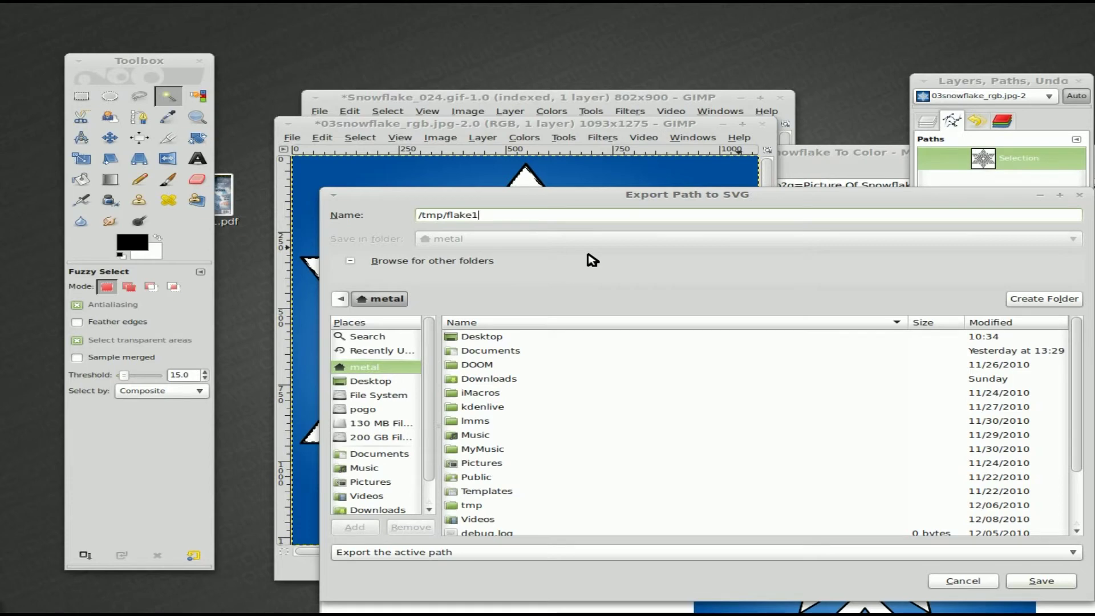
text(.svg)
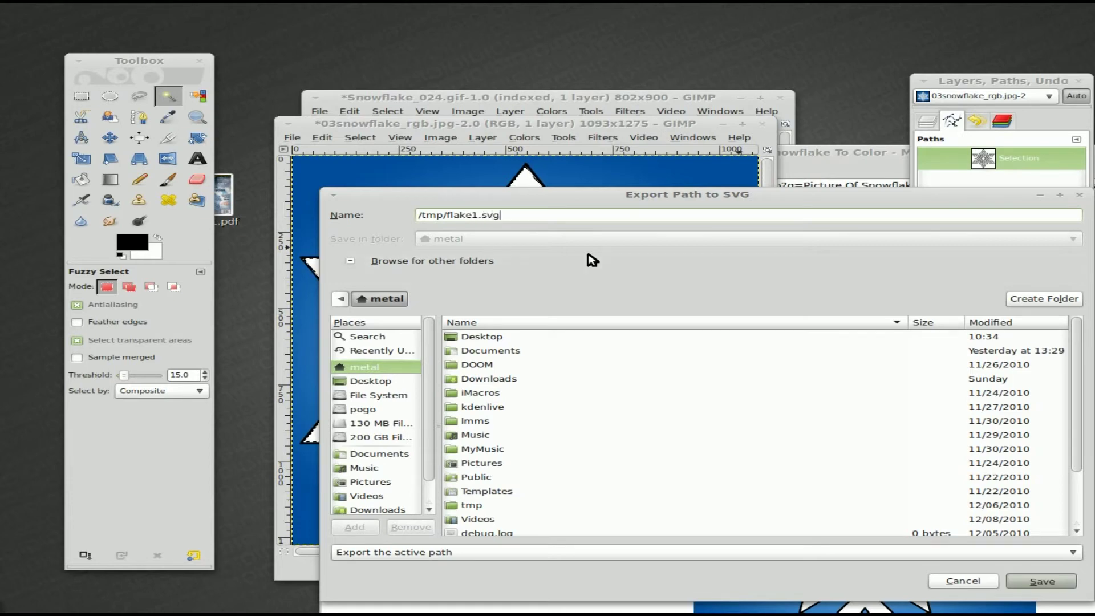
key(Return)
Launch Blender with a new scene and delete the default cube.
key(super+space)
text(b)
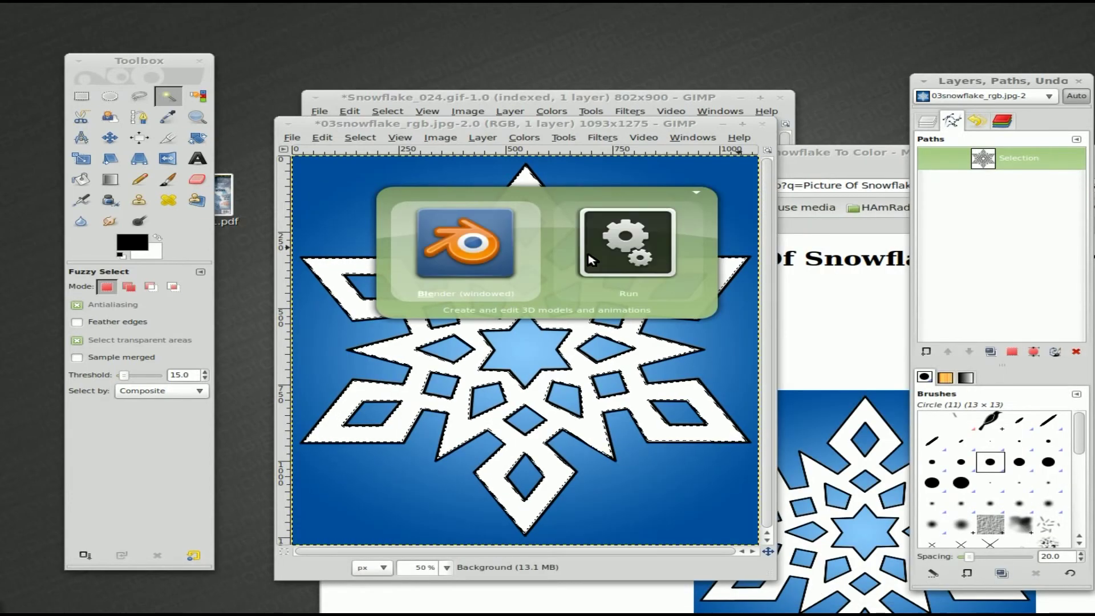
key(Return)
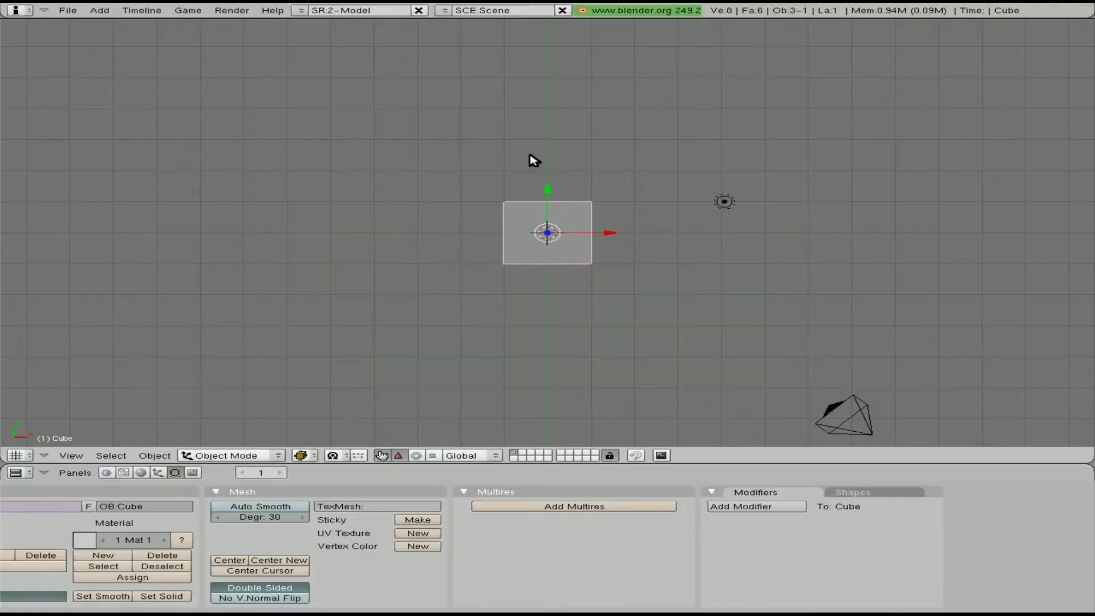
key(Delete)
click(549, 210)
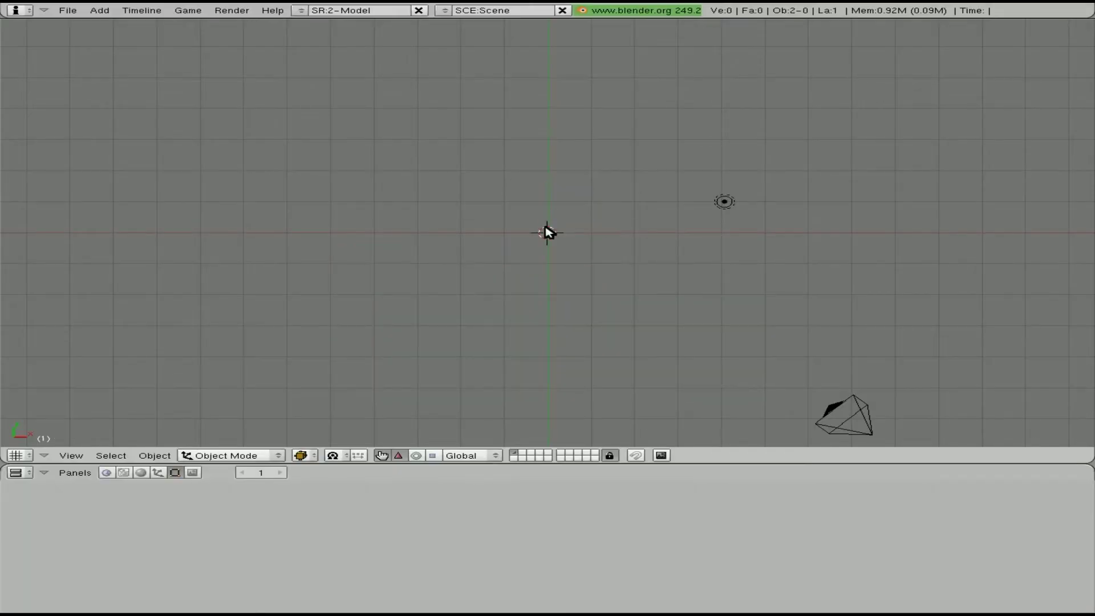
Import /tmp/flake1.svg as a Gimp 2.0 path.
click(62, 12)
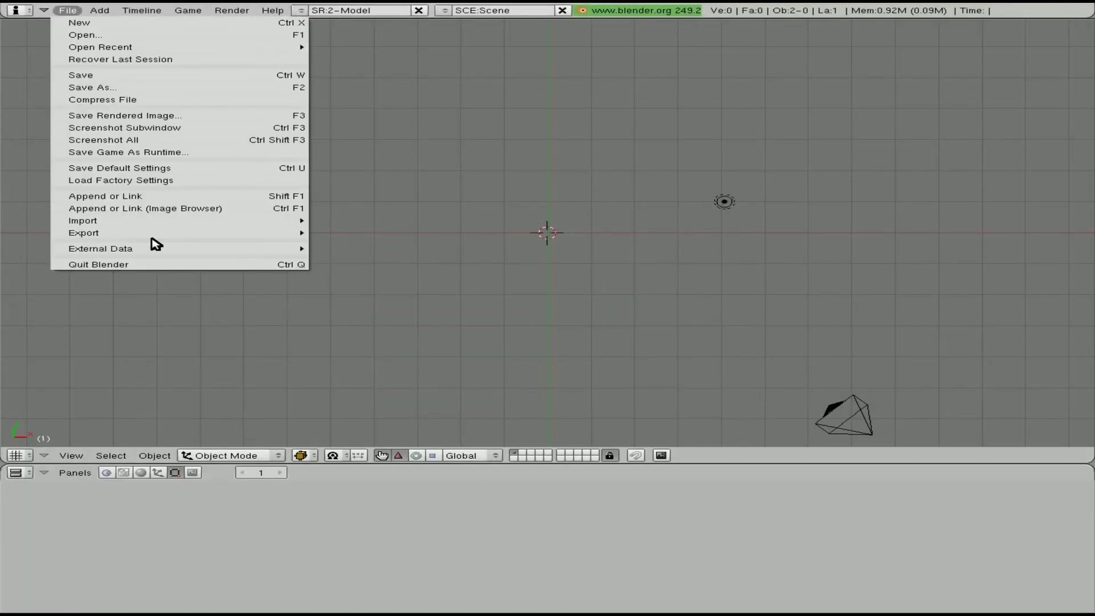
mouse_move(171, 222)
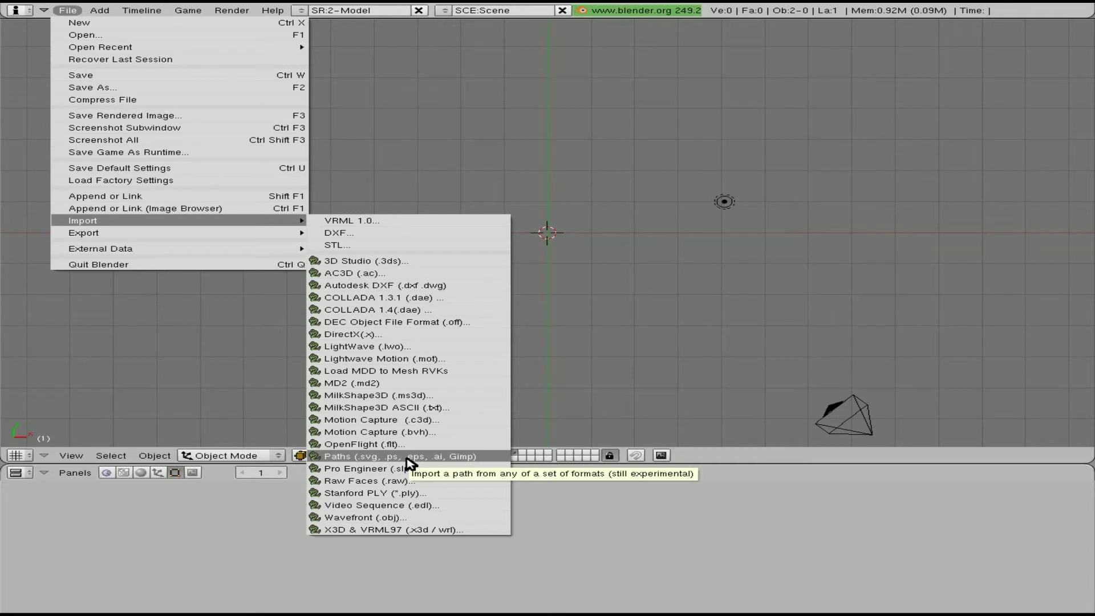
click(447, 457)
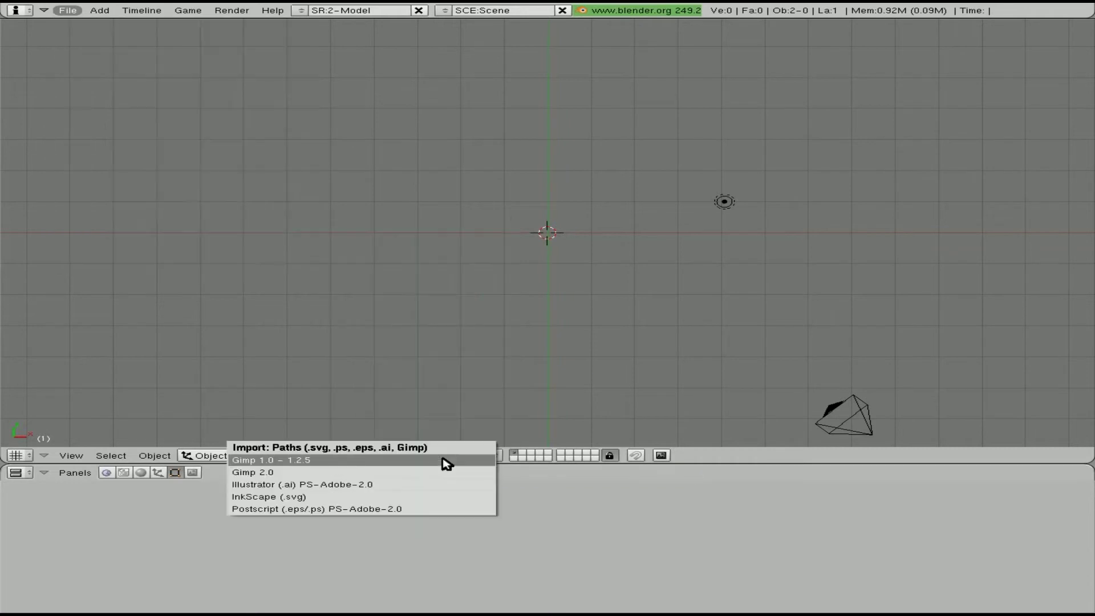
click(337, 476)
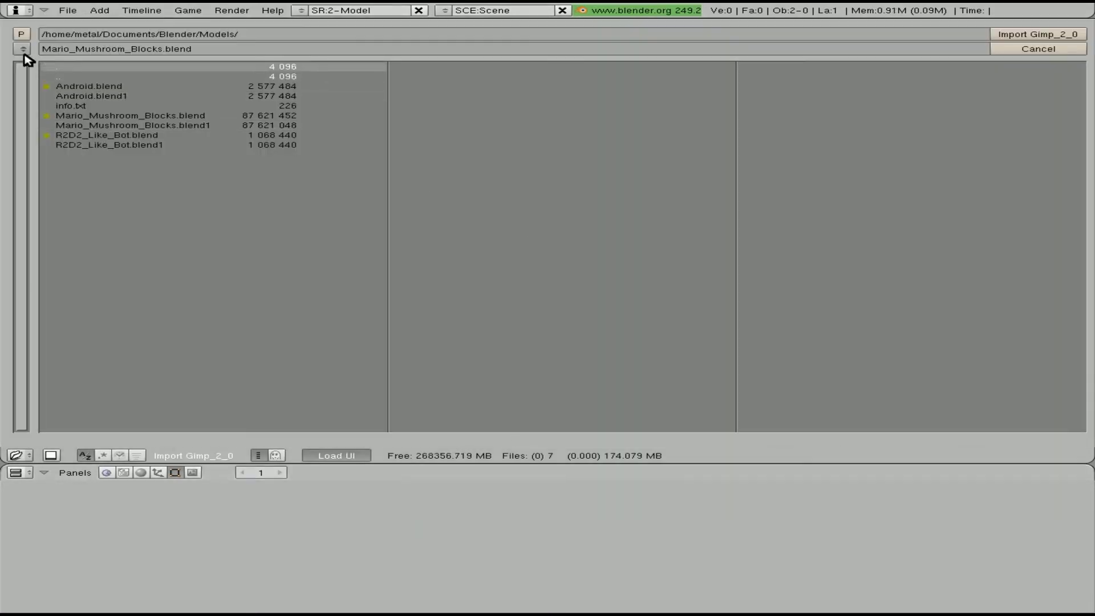
click(70, 36)
text(/)
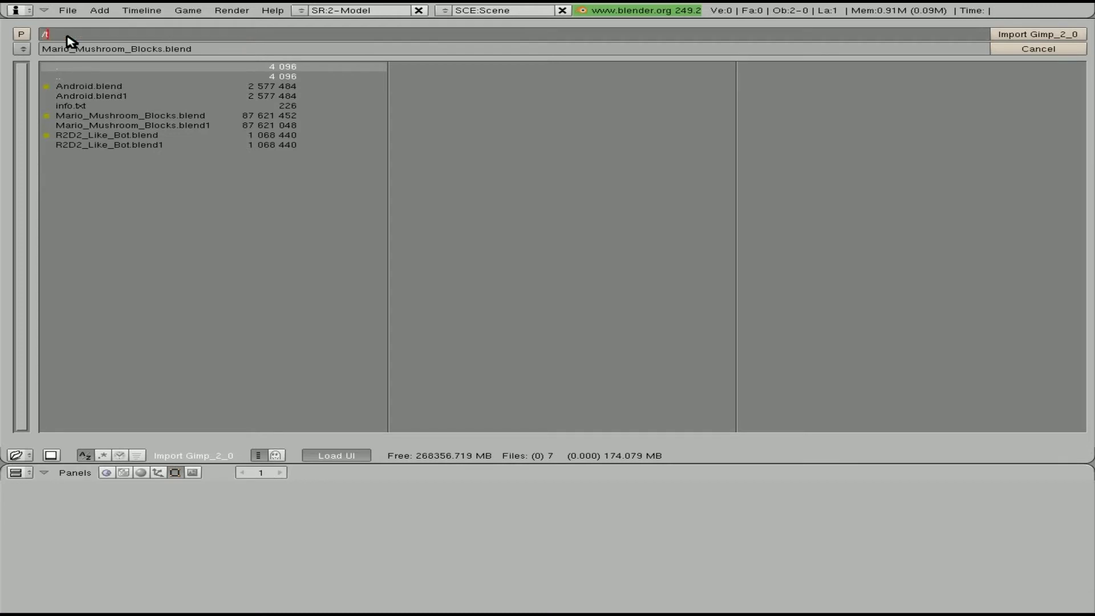
text(tmp)
key(Return)
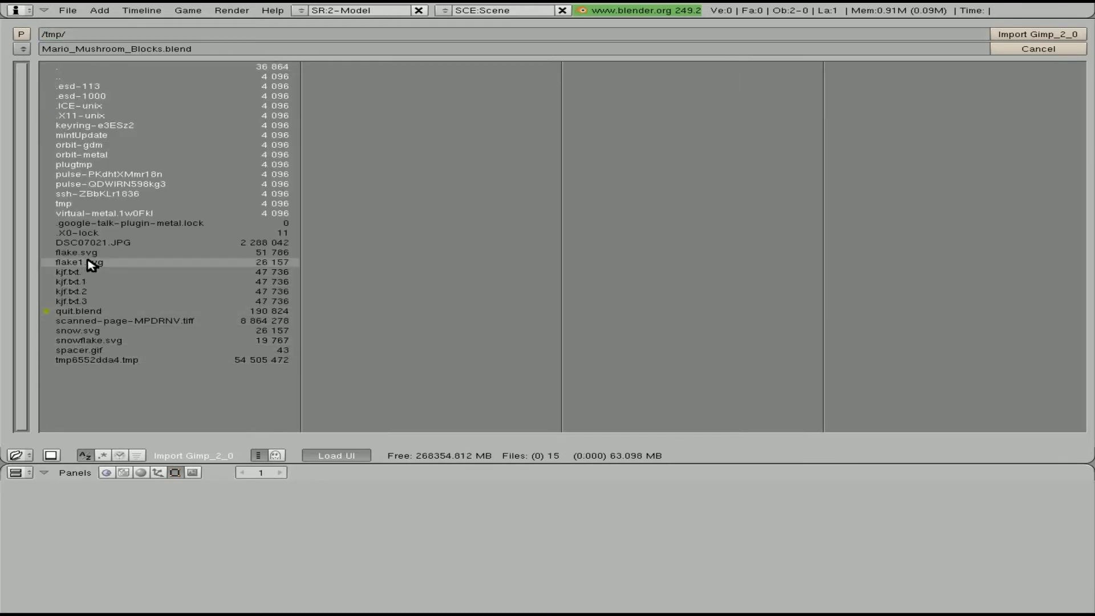
click(108, 264)
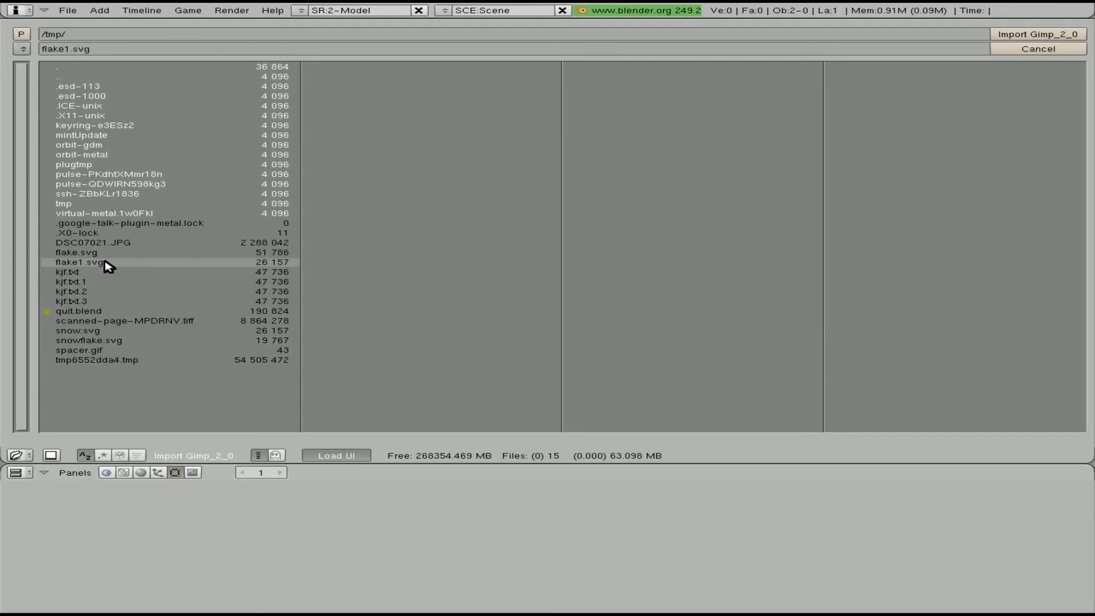
click(1055, 34)
click(1074, 87)
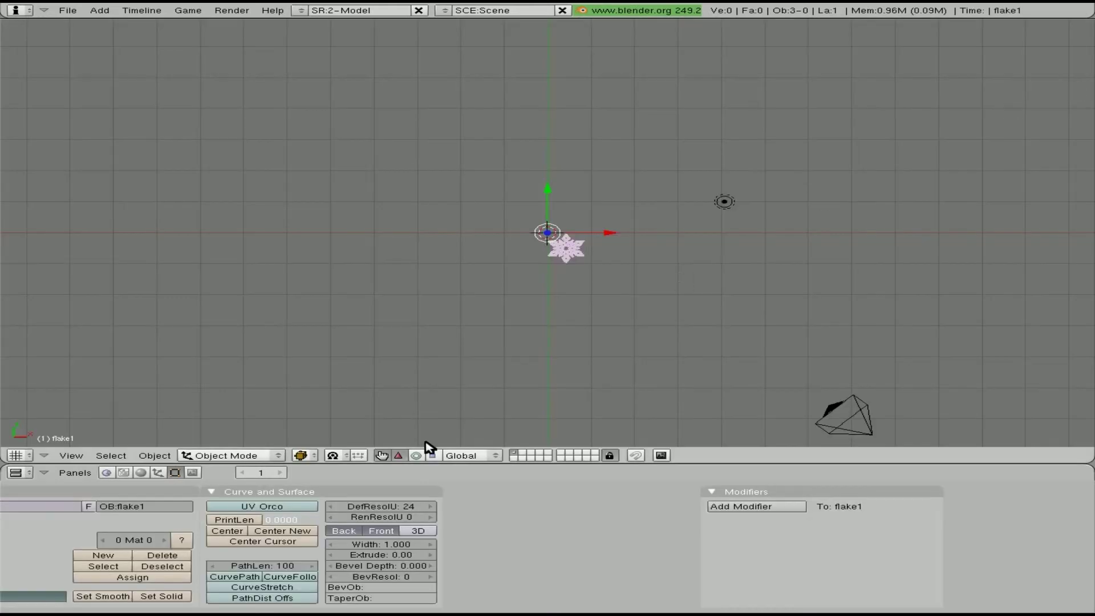
Center the imported snowflake curve on its origin and scale it up to about four times its size.
click(228, 532)
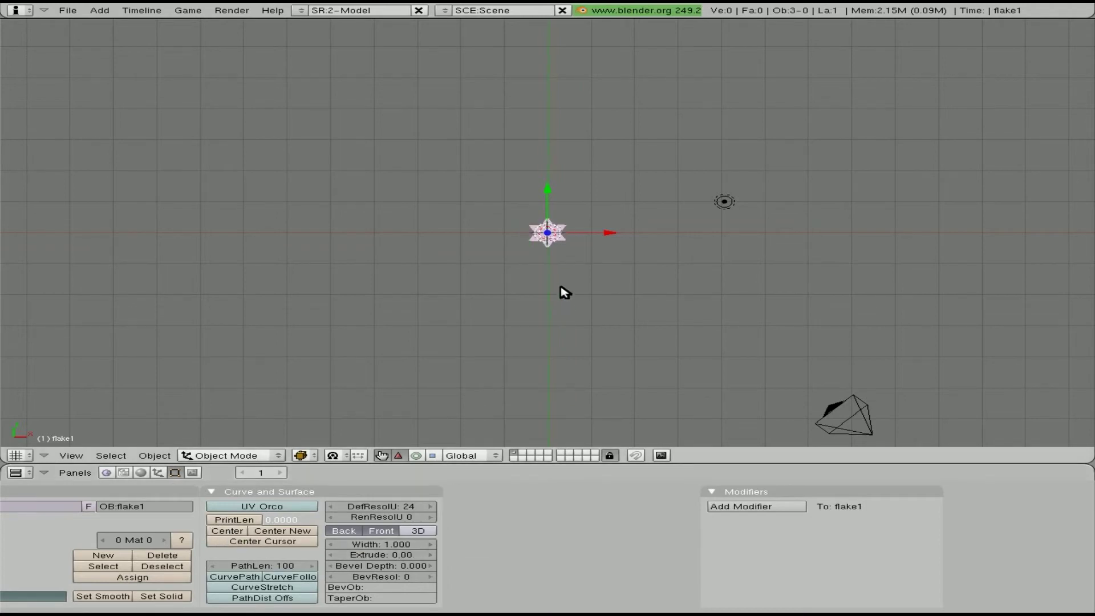
key(s)
click(773, 403)
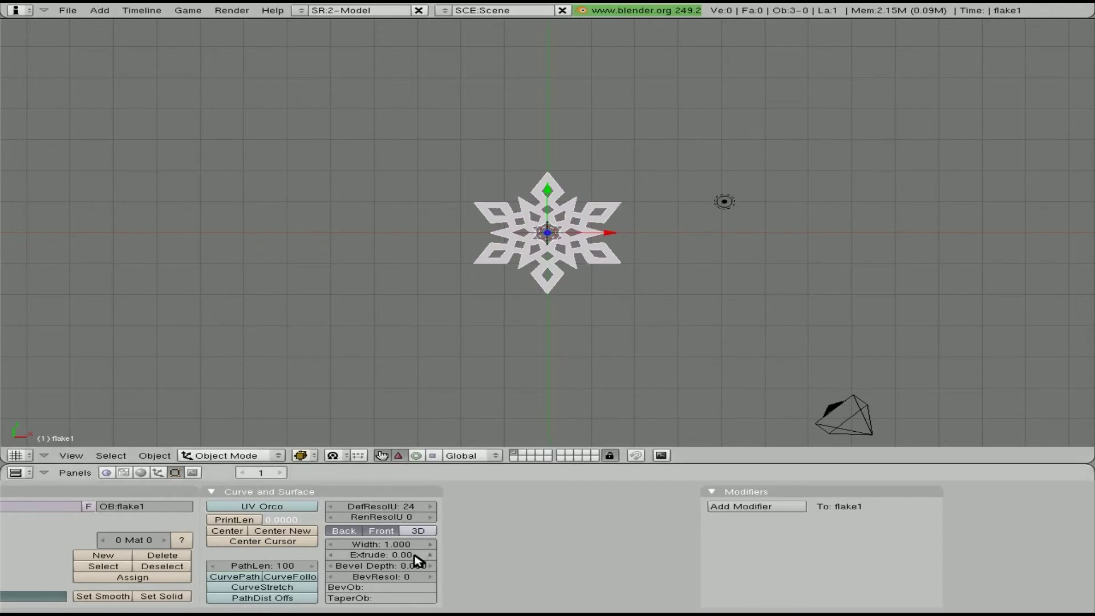
Give the snowflake curve an extrusion of 0.01 and a bevel depth of 0.010.
click(382, 555)
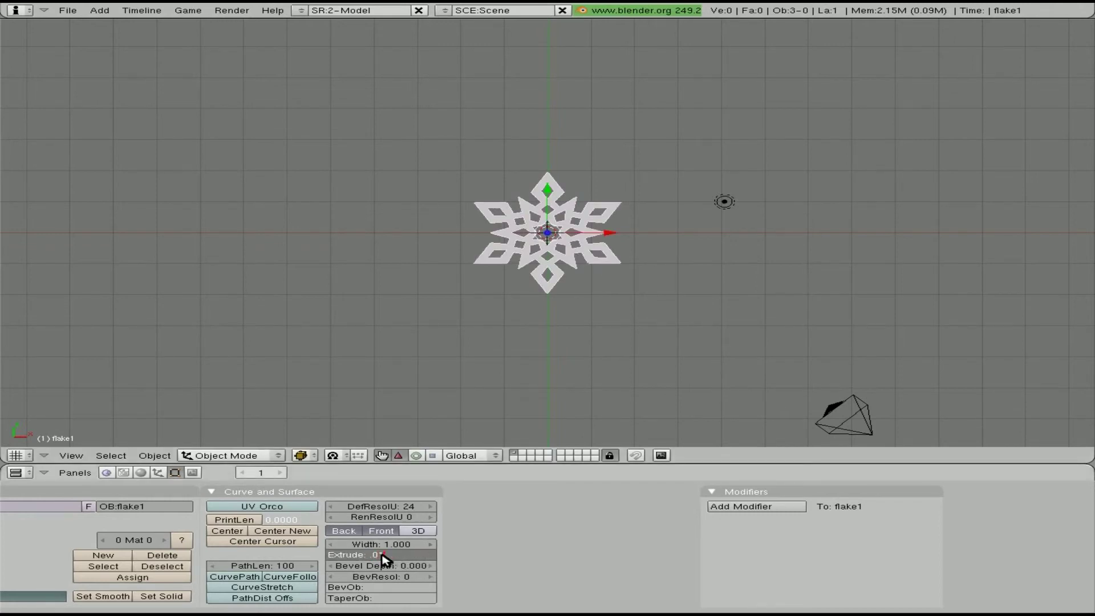
text(.01)
key(Return)
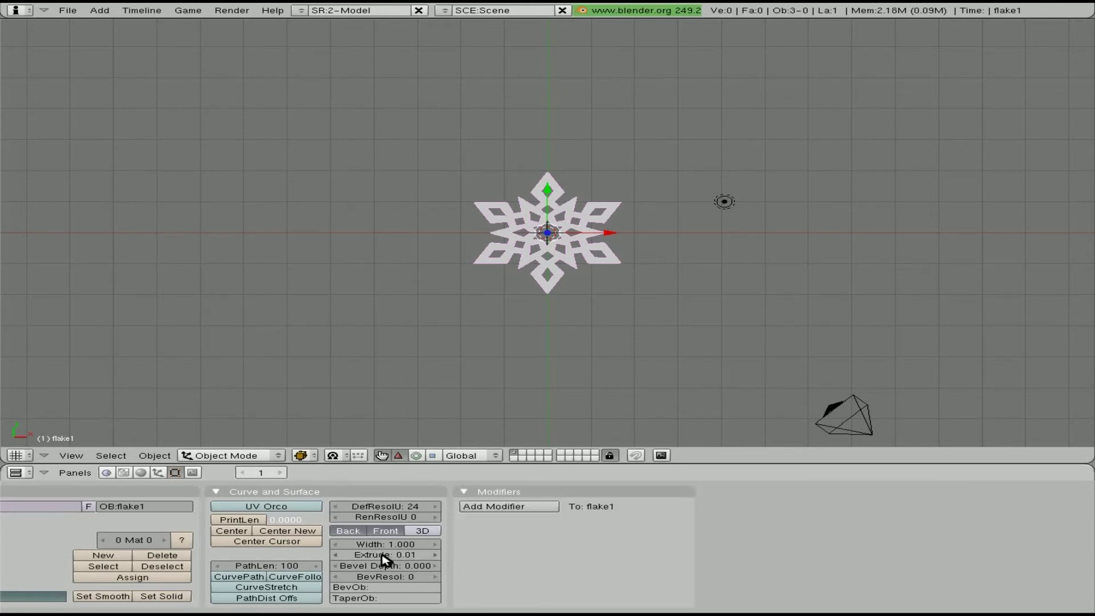
click(436, 565)
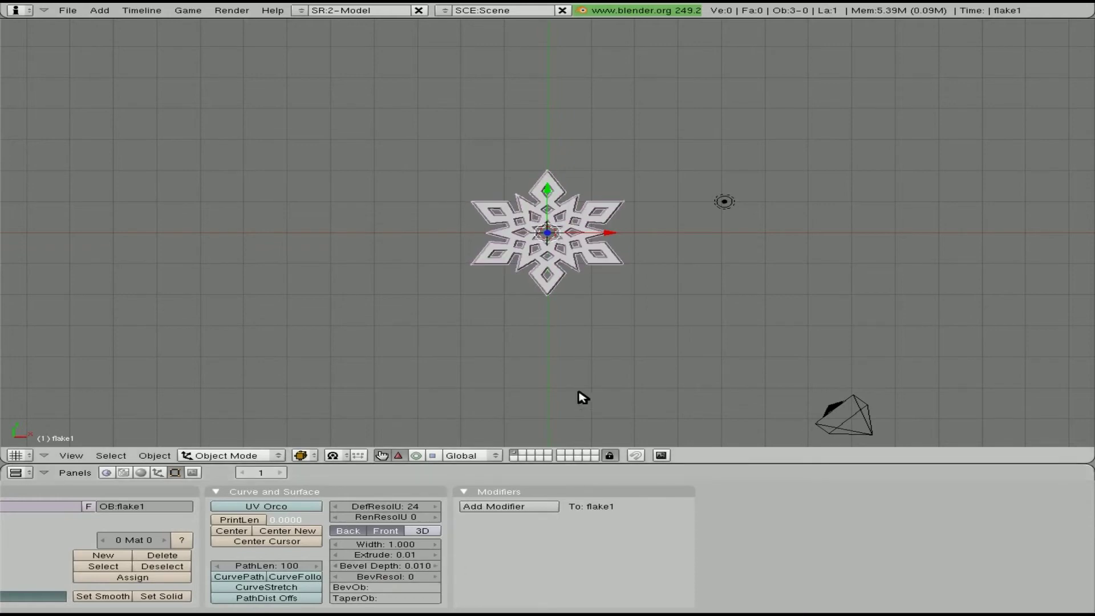
In the camera view, enlarge the snowflake to roughly span the inner frame and rotate it 90 degrees about the global X axis.
key(KP_0)
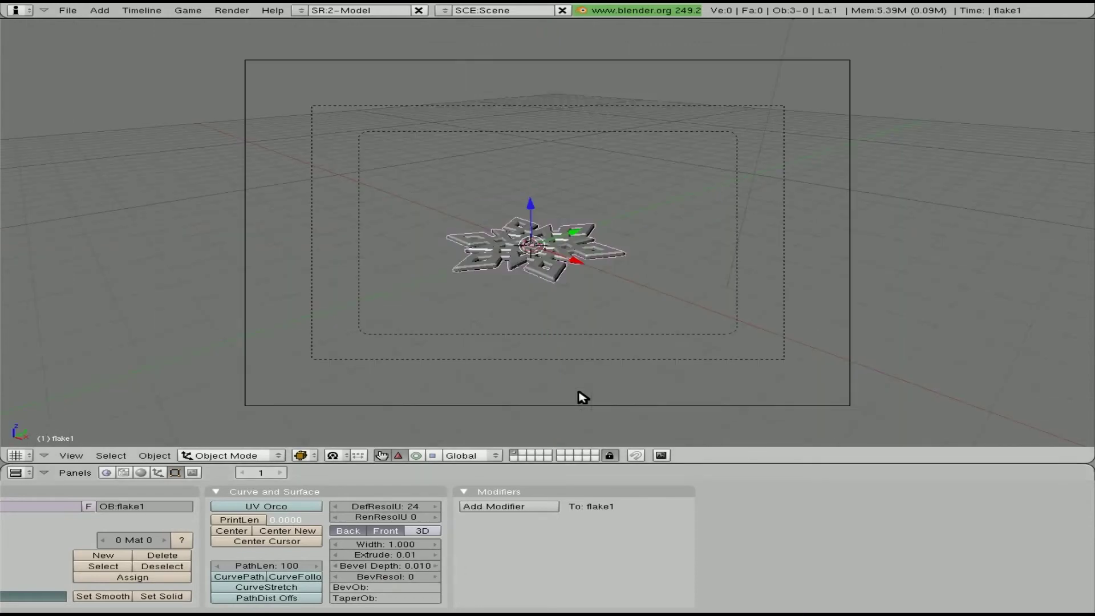
key(s)
click(596, 378)
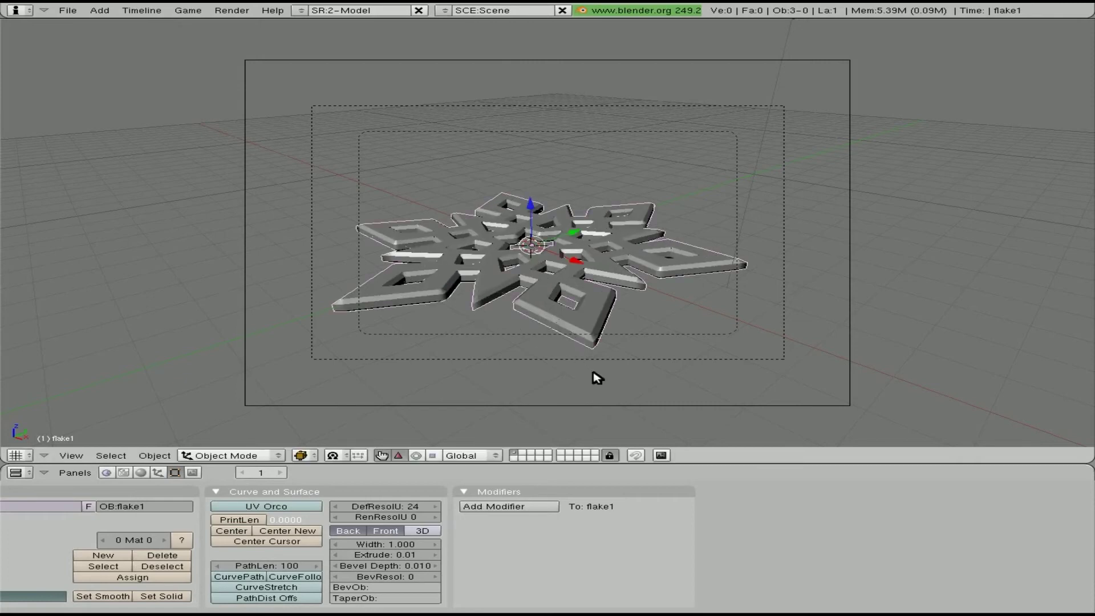
key(r)
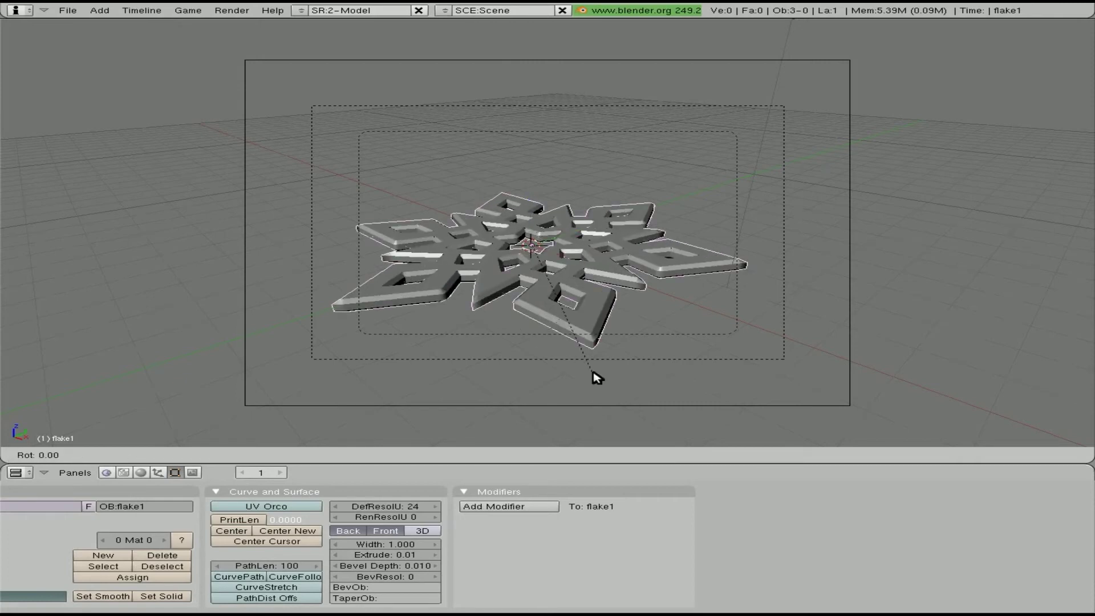
text(x)
text(90)
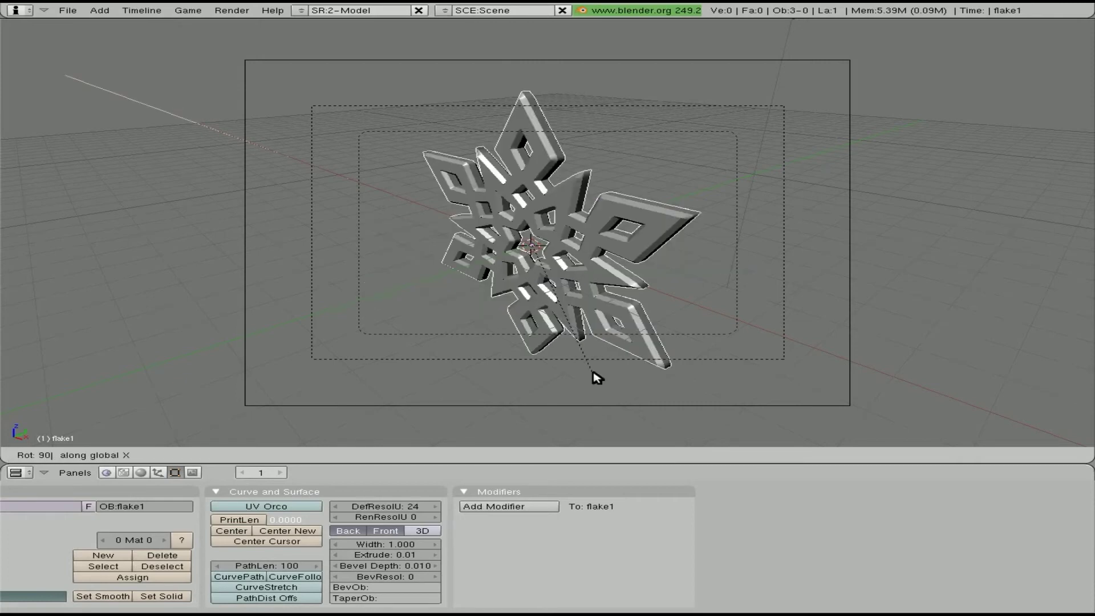
key(Return)
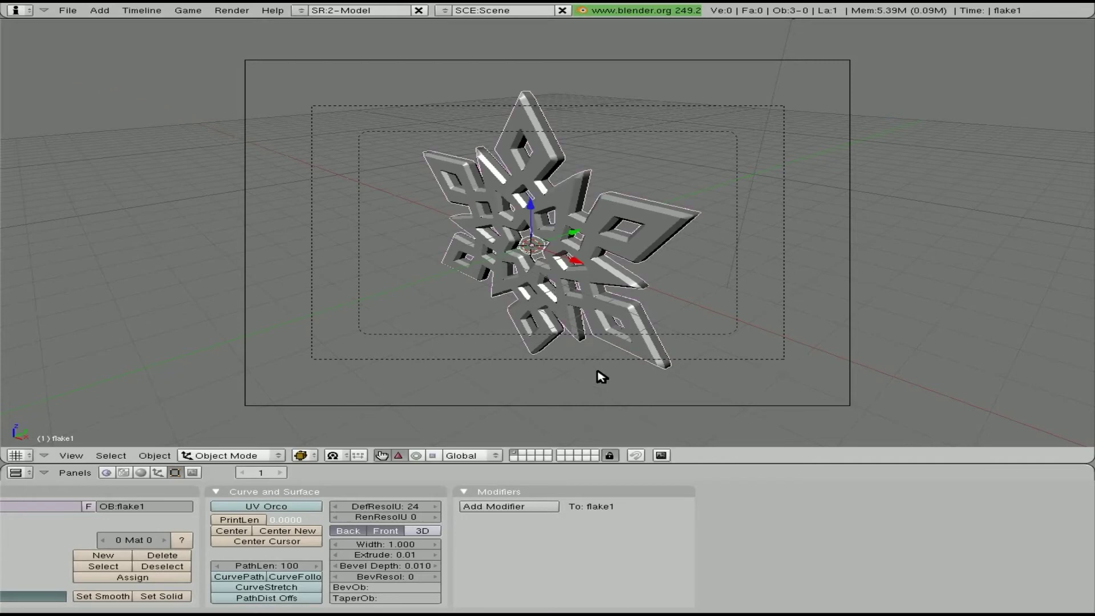
Add a new material to the snowflake and set its base colour to pure white.
click(141, 472)
click(296, 517)
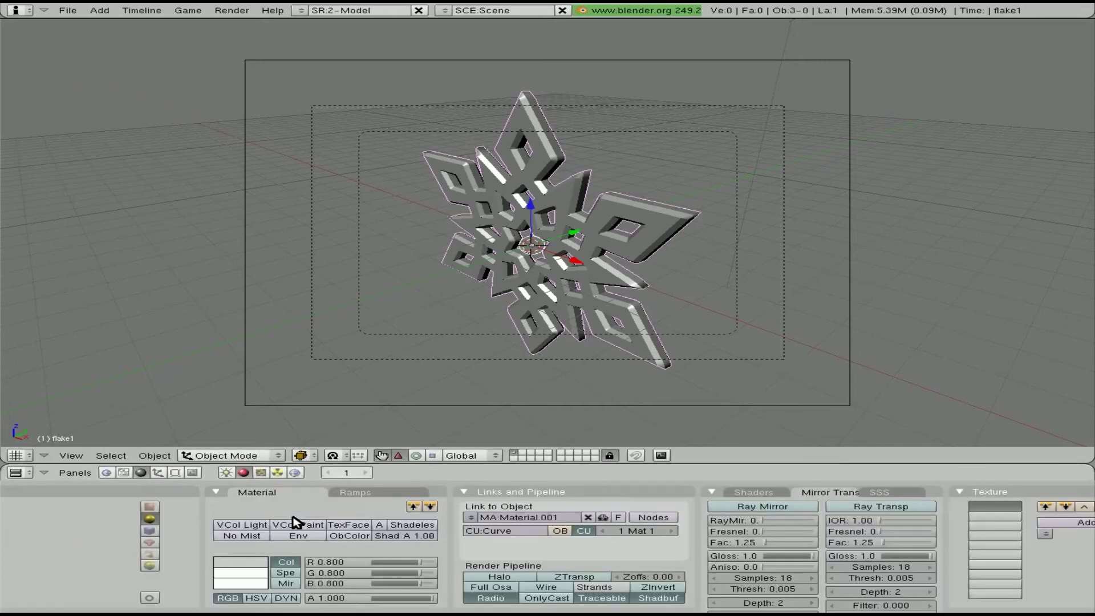
click(257, 560)
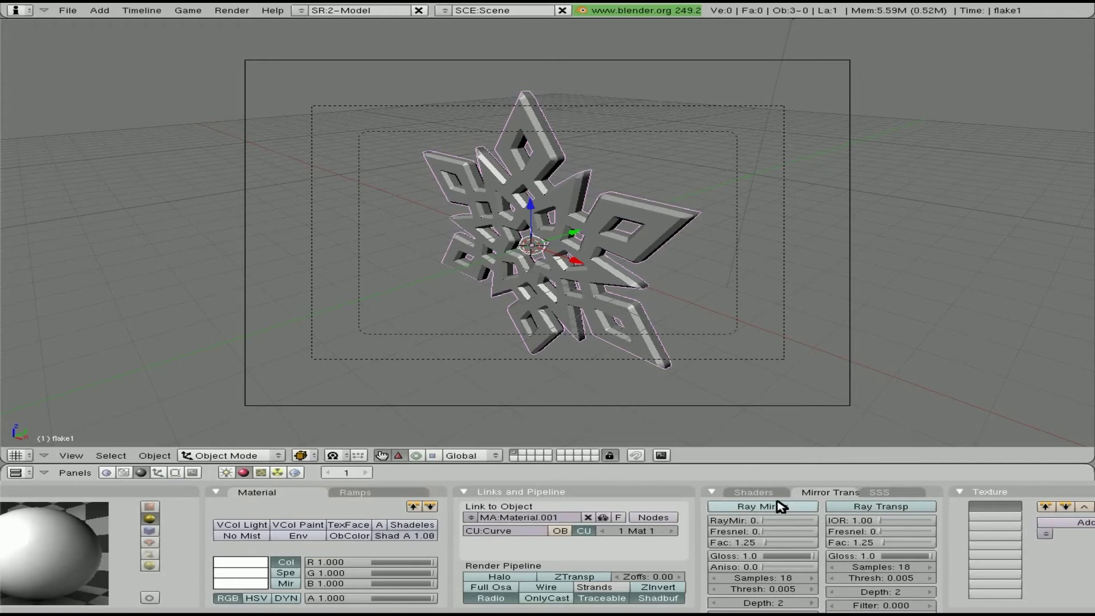
Set the world's horizon colour to pure white and enable Ambient Occlusion.
click(296, 473)
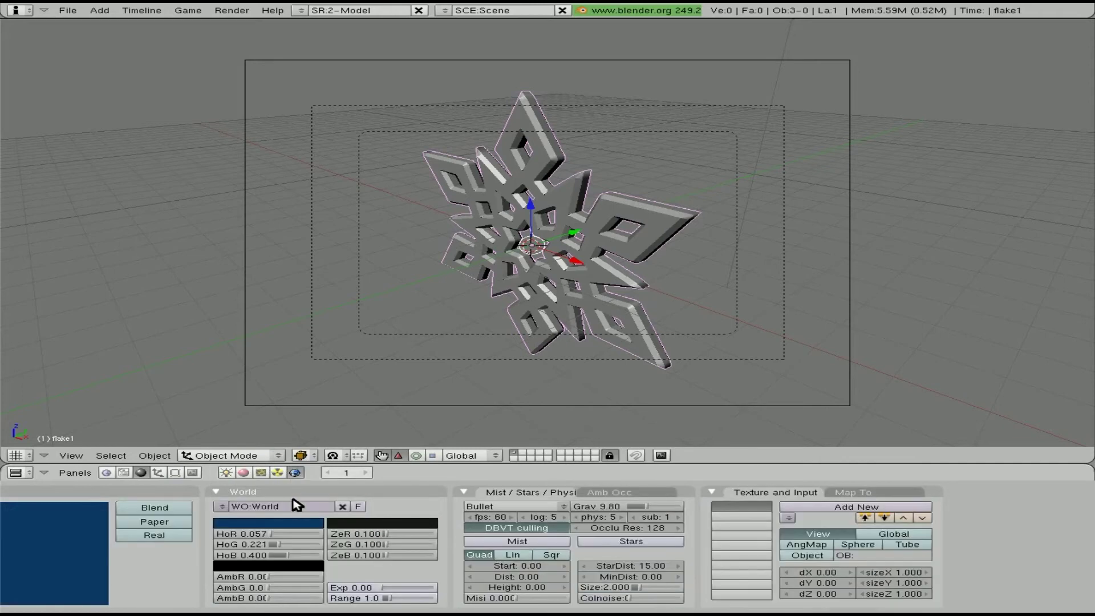
click(288, 523)
click(329, 500)
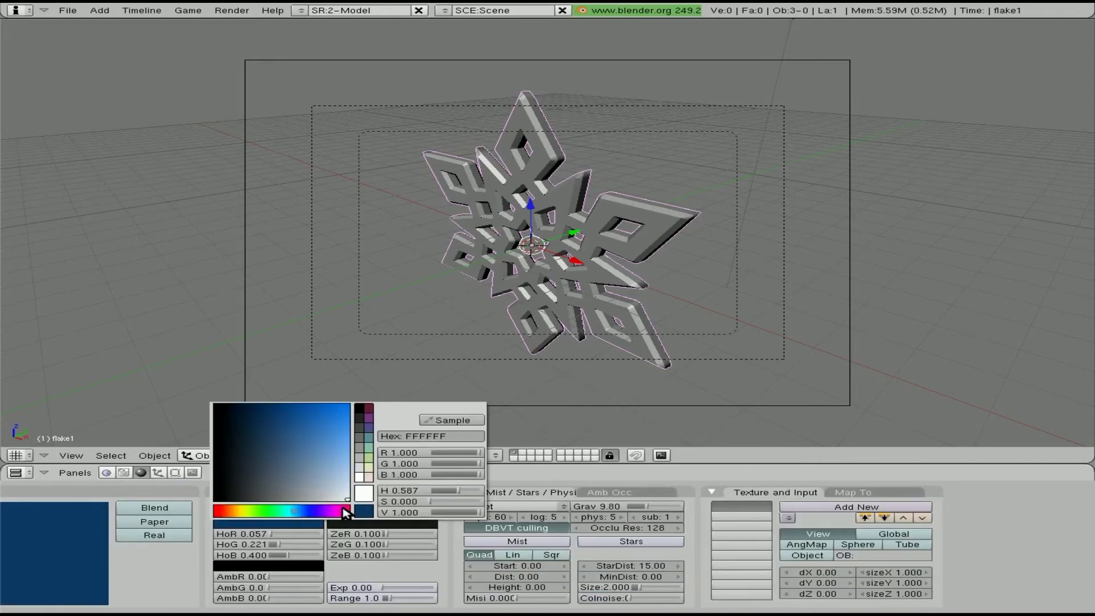
drag(334, 500, 216, 501)
click(276, 523)
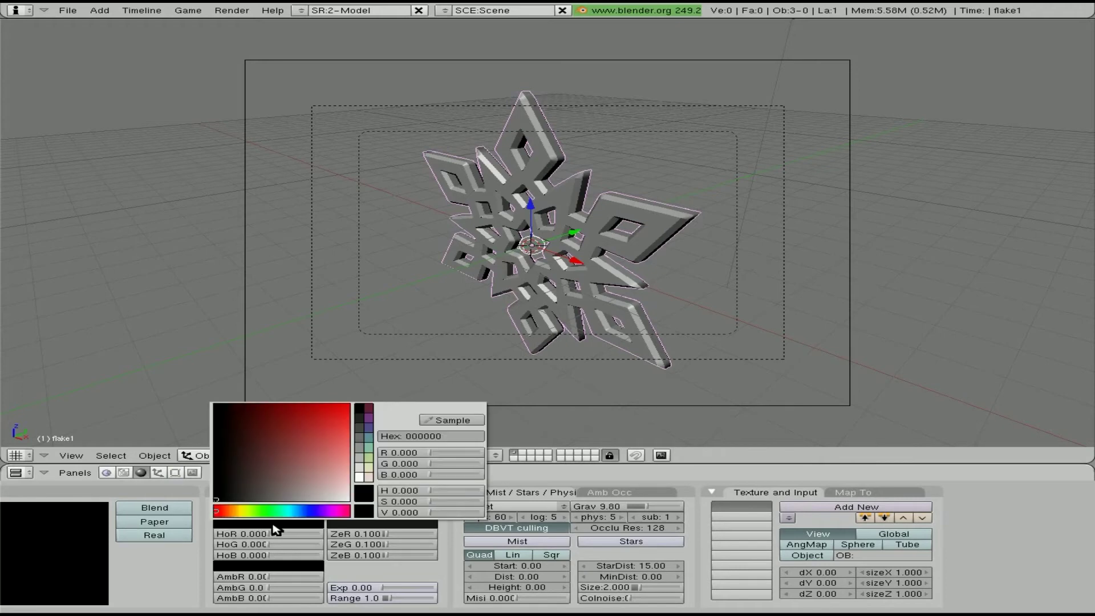
drag(296, 501, 212, 402)
click(627, 493)
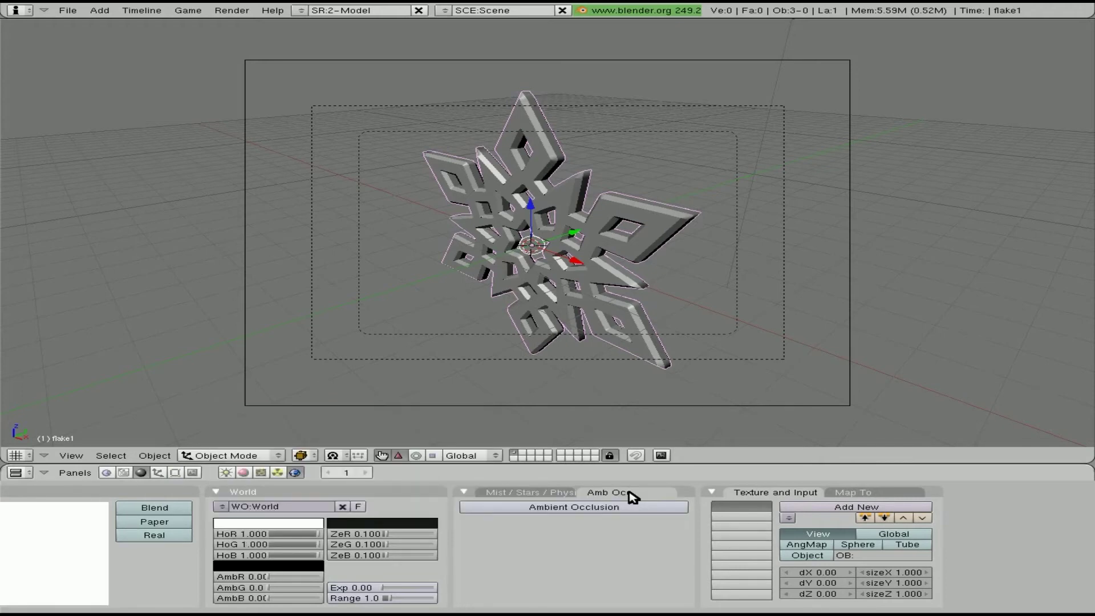
click(574, 507)
Apply the NTSC 720 x 480 render preset and render the snowflake scene.
click(192, 472)
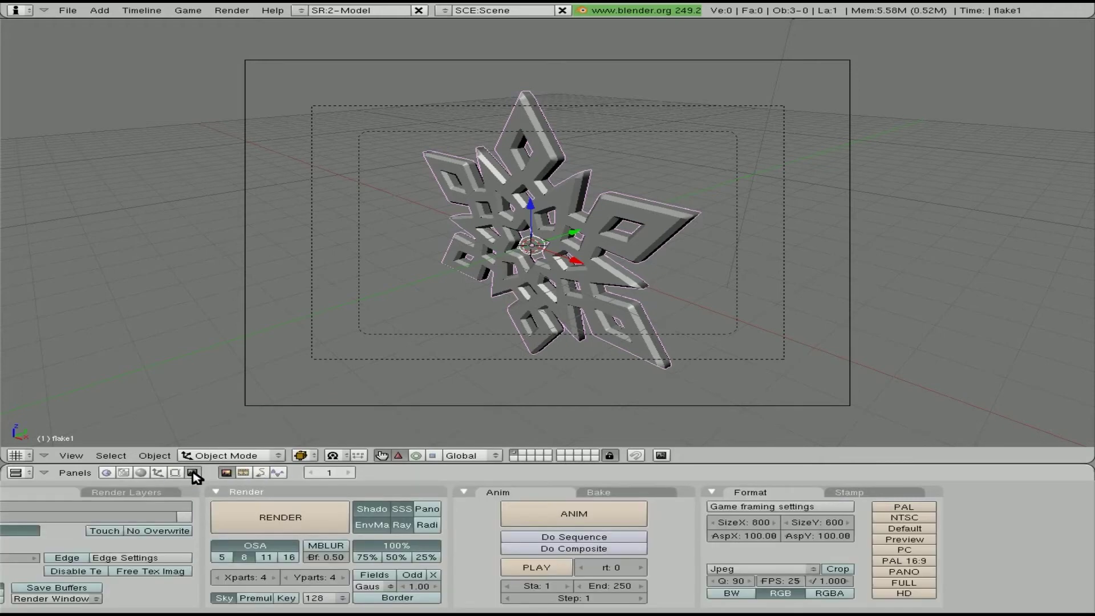
click(924, 519)
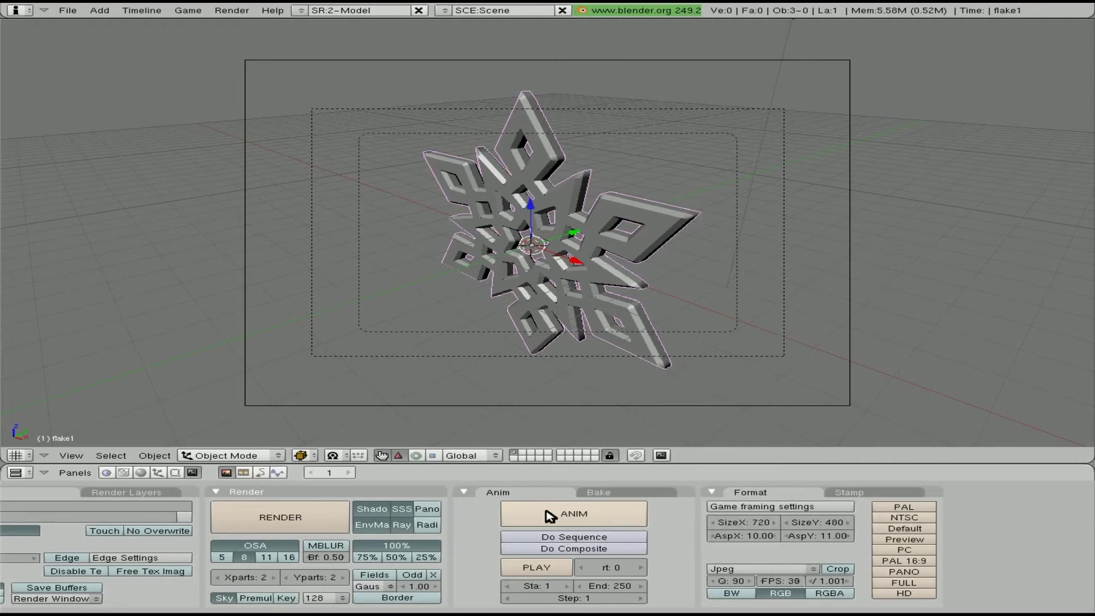
click(341, 516)
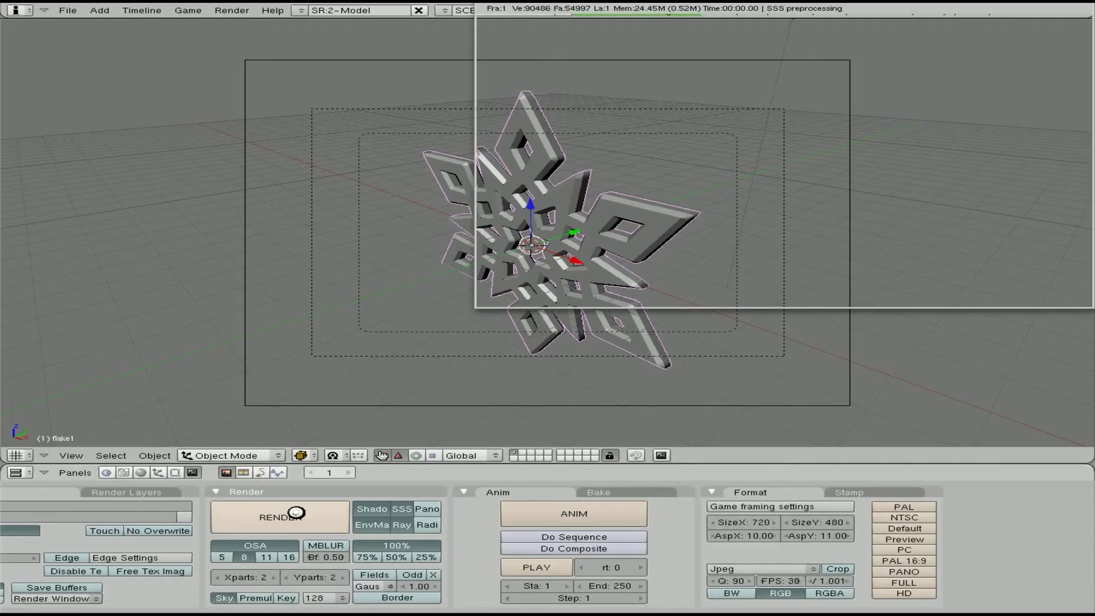